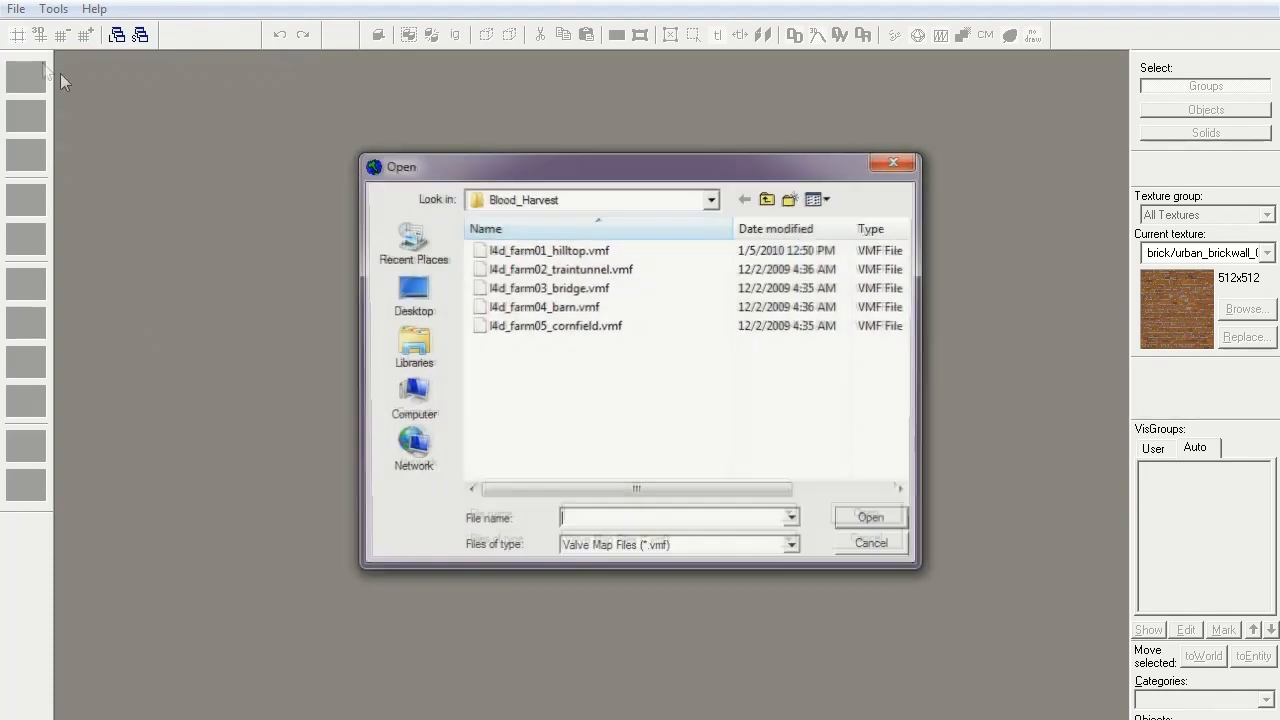
Step: Open the map file entities.vmf from the noesis folder inside mapsrc
{"action": "left_click", "coordinate": [768, 198]}
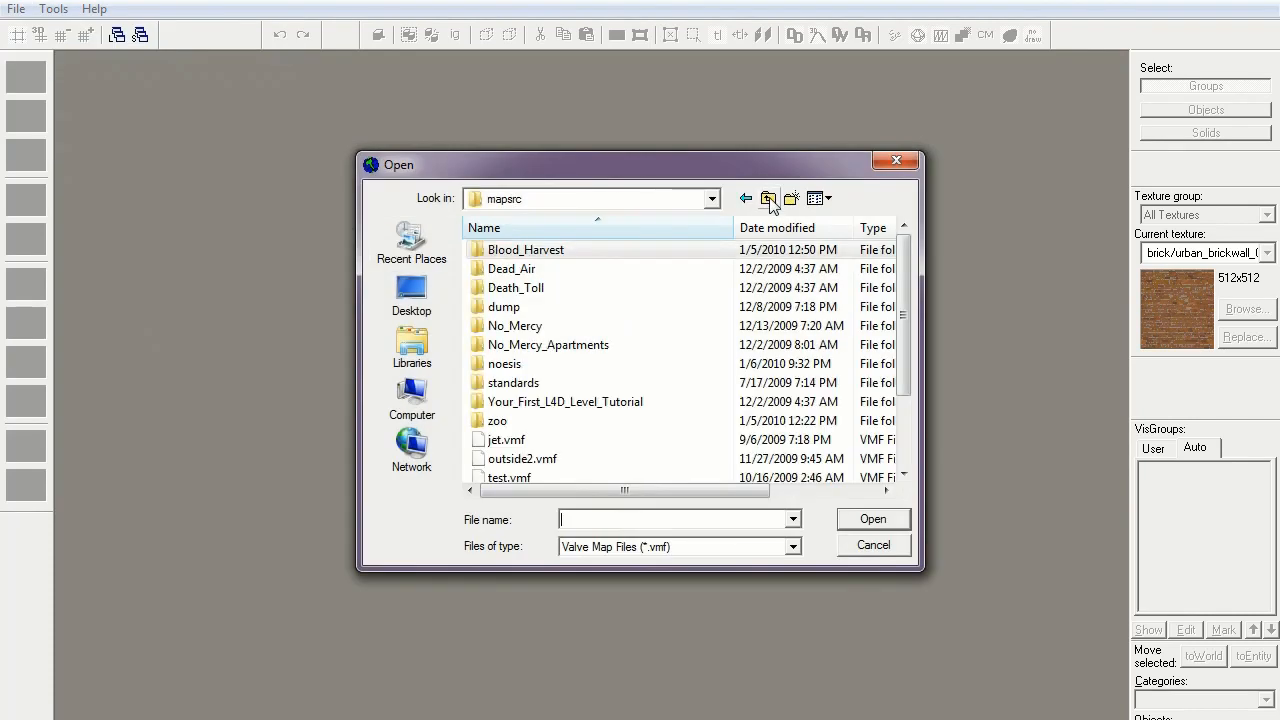
{"action": "double_click", "coordinate": [504, 365]}
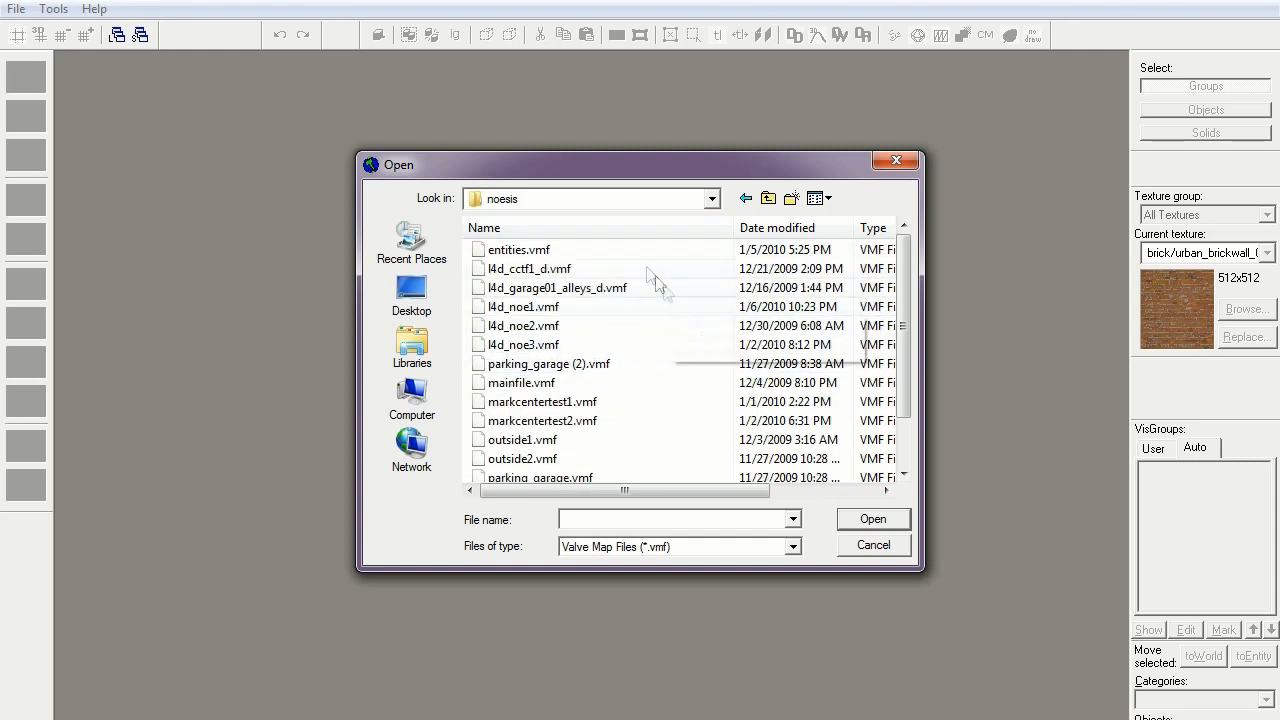
{"action": "double_click", "coordinate": [520, 250]}
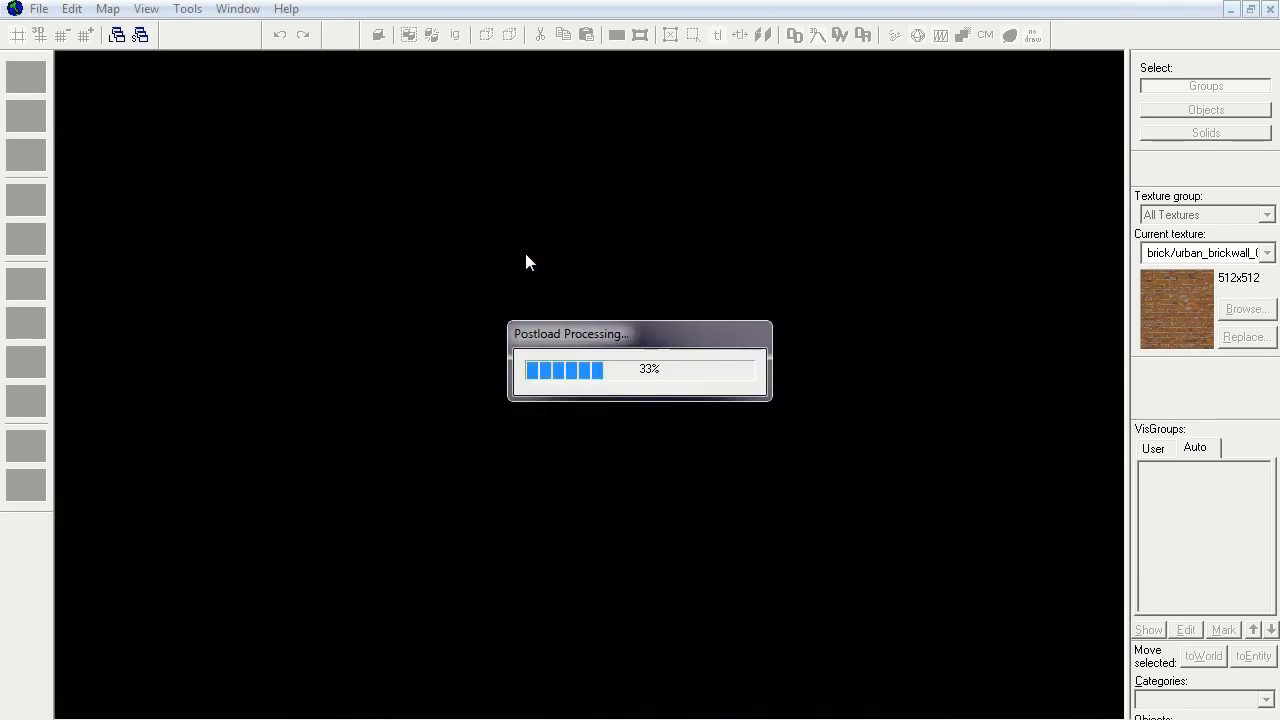
Step: Look over the entities laid out across the map in the 3D camera view, ending near the lone zombie by the wall
{"action": "left_click", "coordinate": [38, 157]}
{"action": "key", "text": "z"}
{"action": "key", "text": "s"}
{"action": "key", "text": "s"}
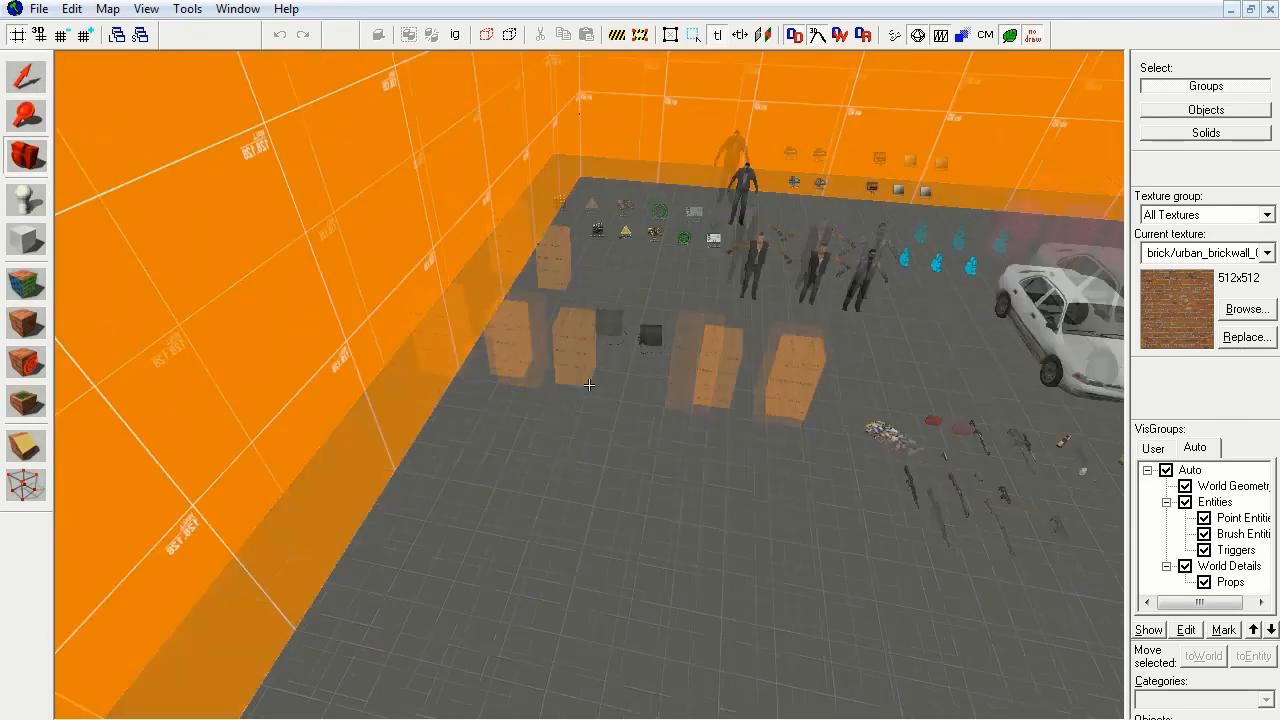
{"action": "key", "text": "z"}
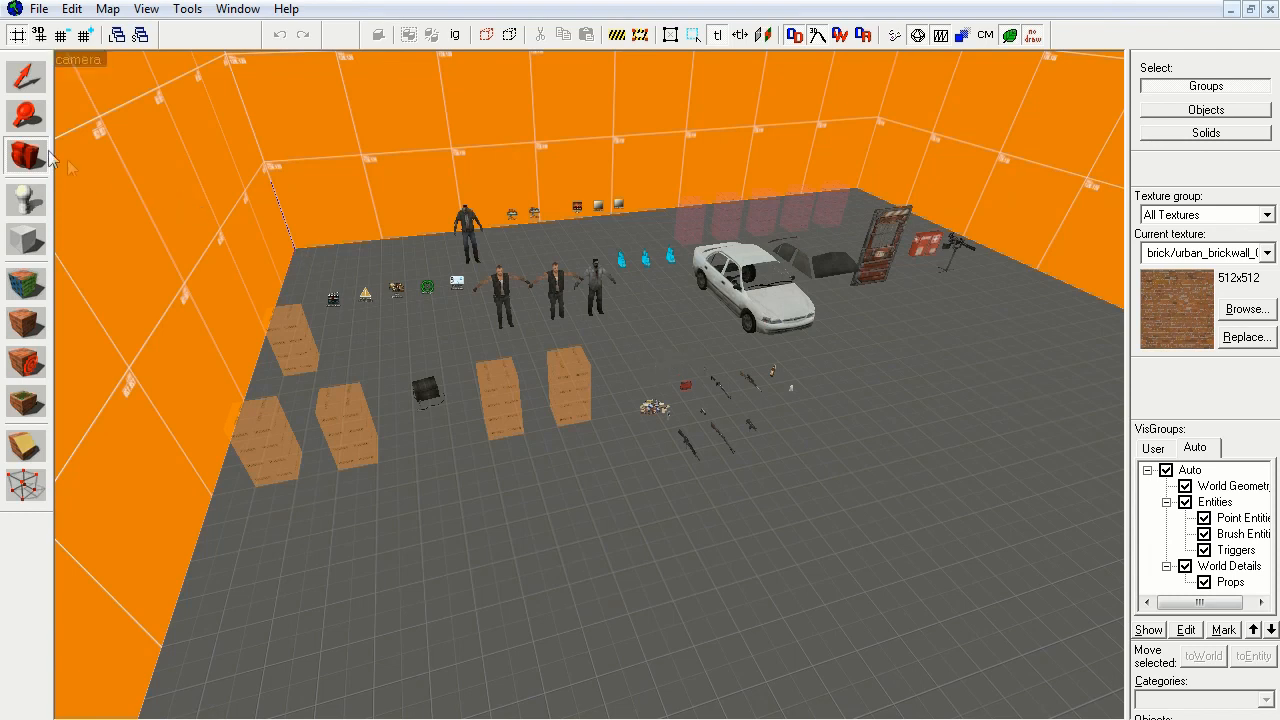
{"action": "key", "text": "z"}
{"action": "key", "text": "w"}
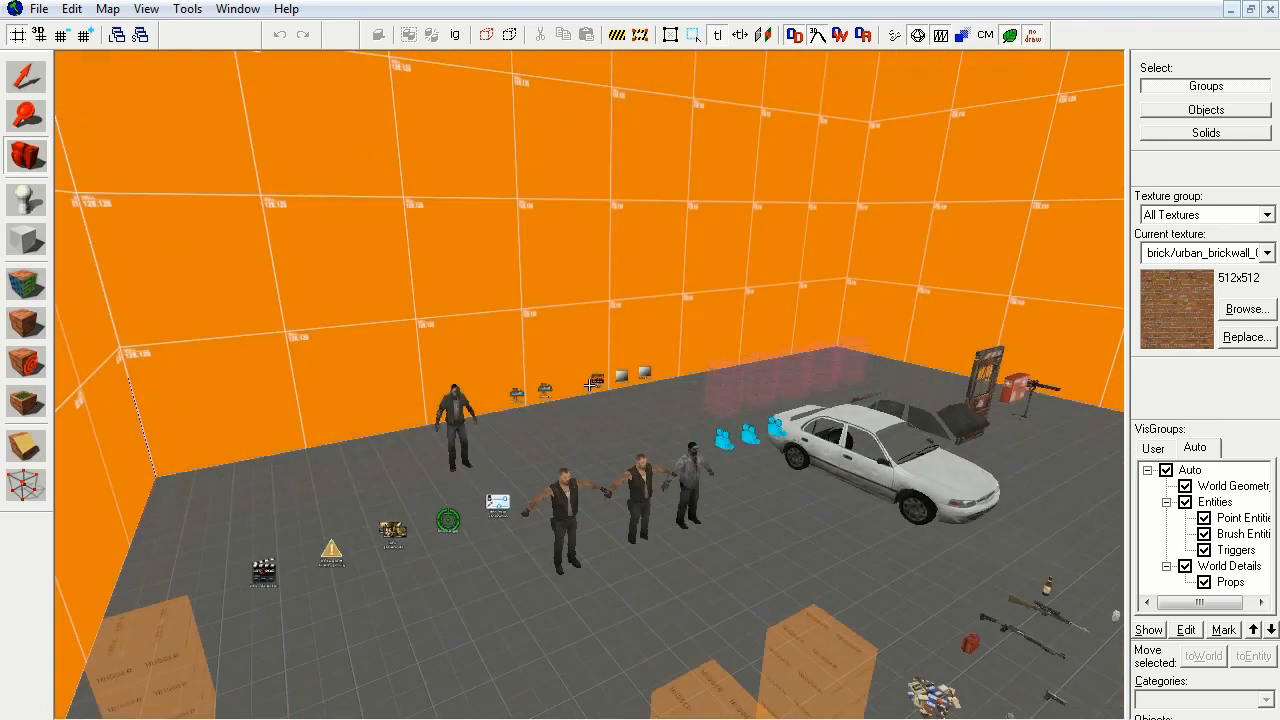
{"action": "key", "text": "z"}
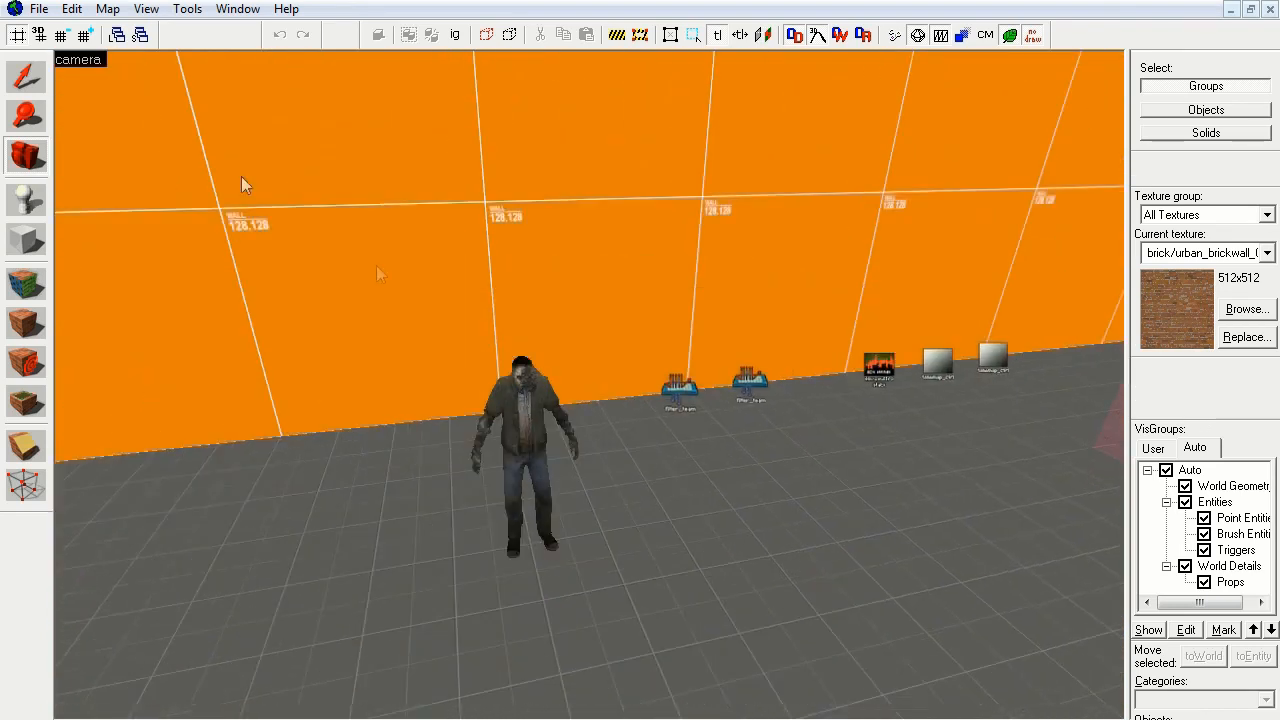
Step: Open the object properties of the lone zombie (commentary_zombie_spawner), keeping the dialog clear of the model and neighbouring entities
{"action": "key", "text": "shift+s"}
{"action": "left_click", "coordinate": [525, 428]}
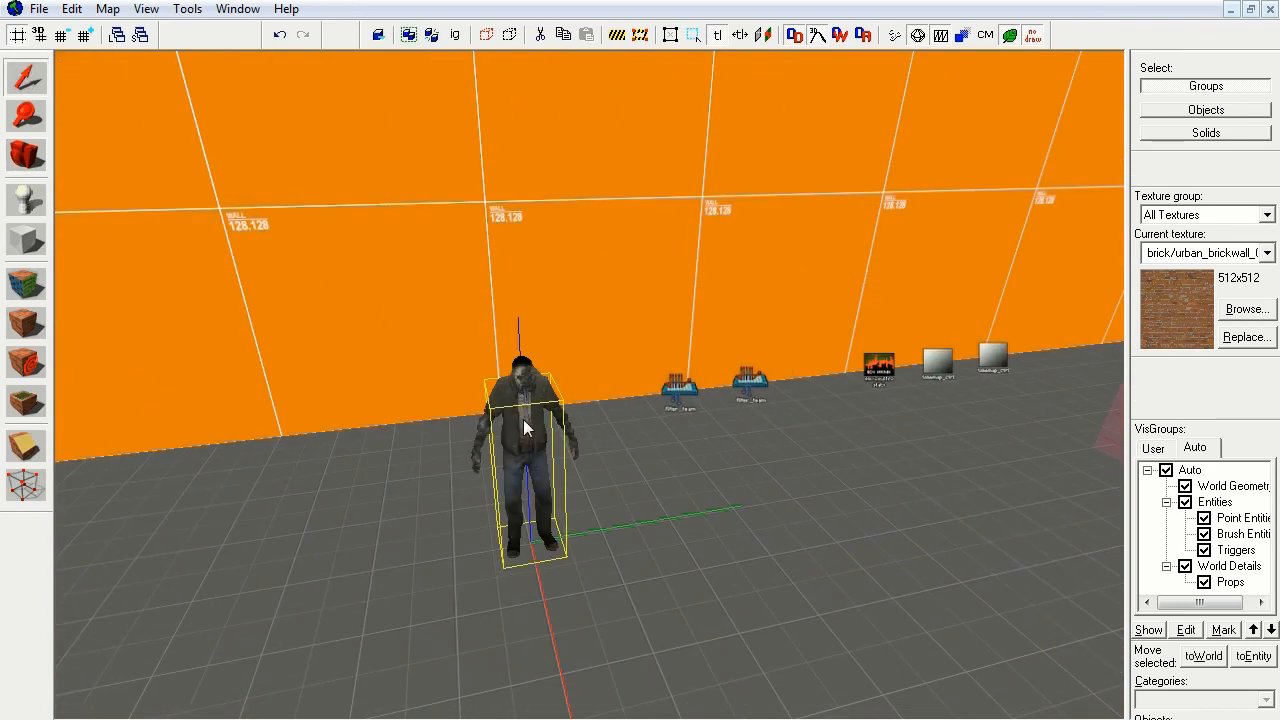
{"action": "key", "text": "alt+Return"}
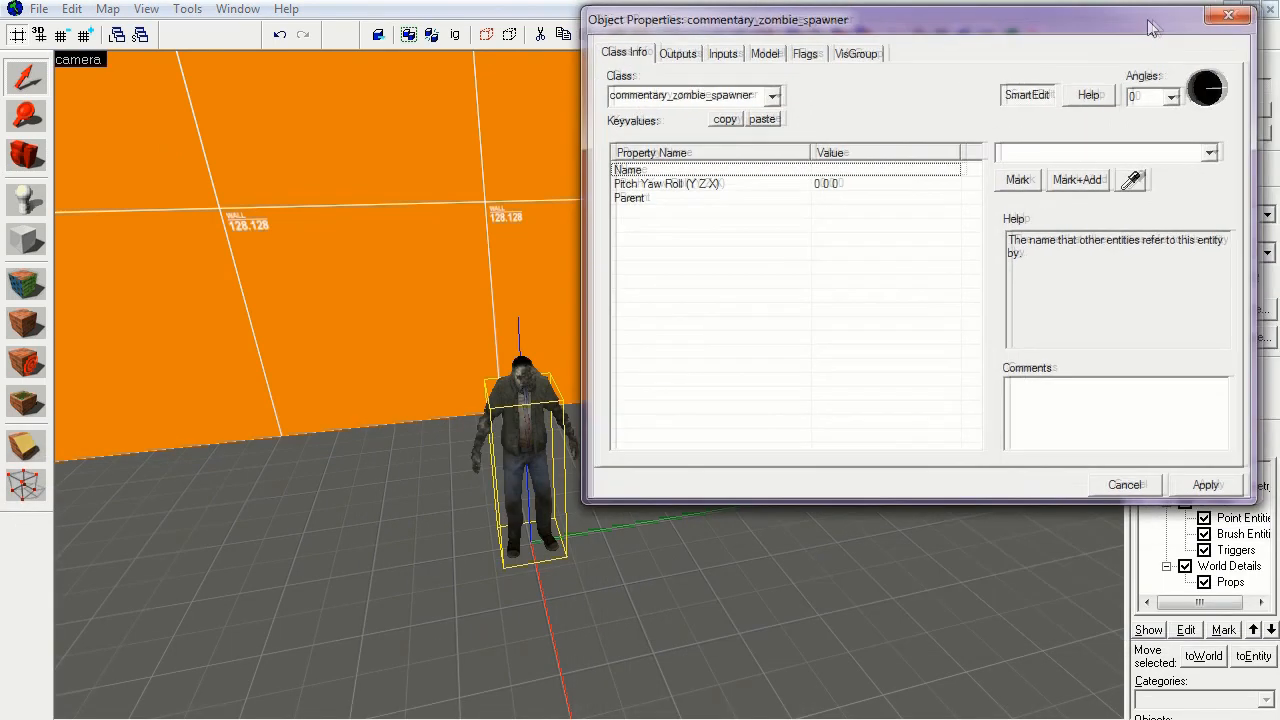
{"action": "left_click_drag", "start_coordinate": [1165, 50], "coordinate": [1175, 250]}
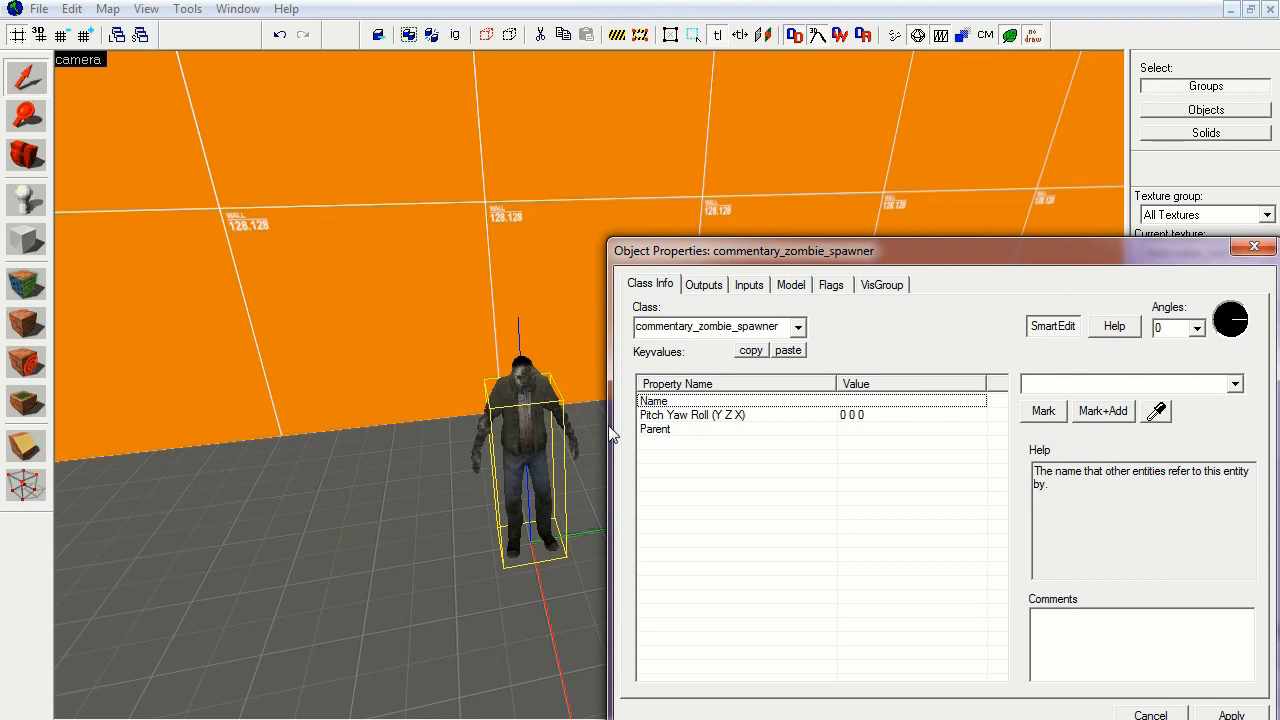
{"action": "left_click_drag", "start_coordinate": [606, 425], "coordinate": [769, 414]}
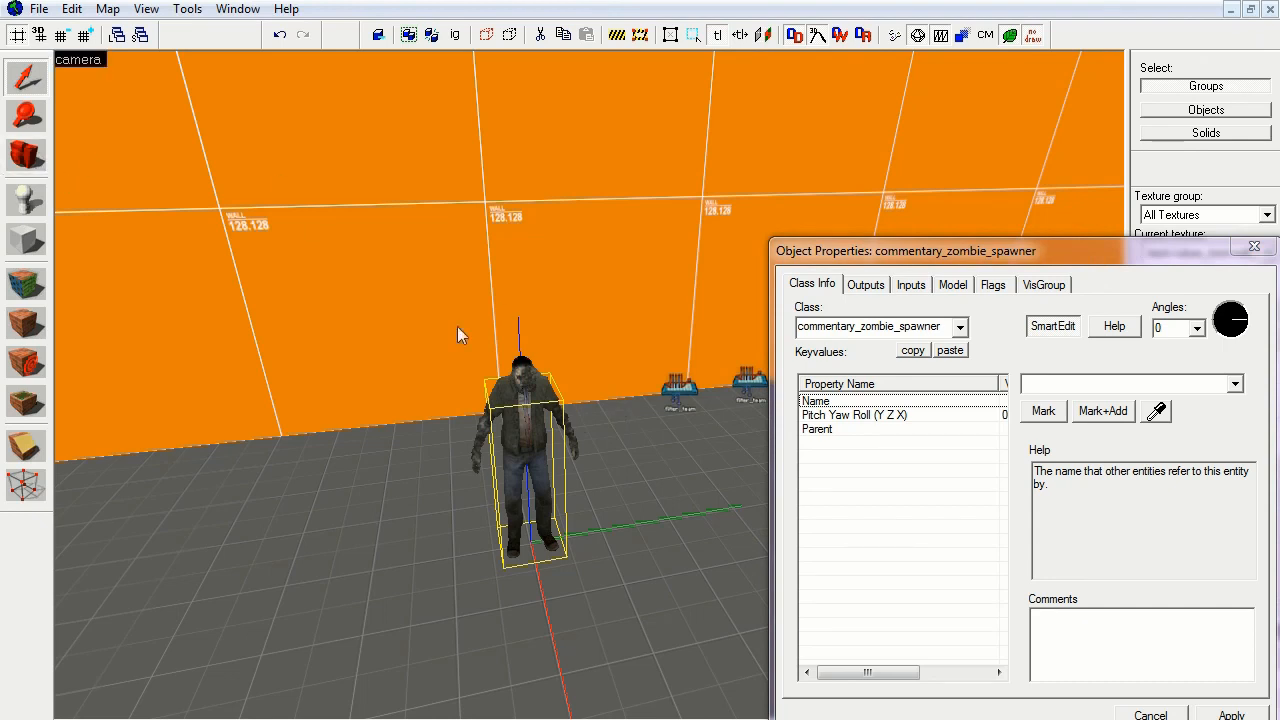
Step: Inspect the filter_activator_infected_class entity and list the options for its Filter Infected Class property
{"action": "key", "text": "d"}
{"action": "left_click", "coordinate": [447, 390]}
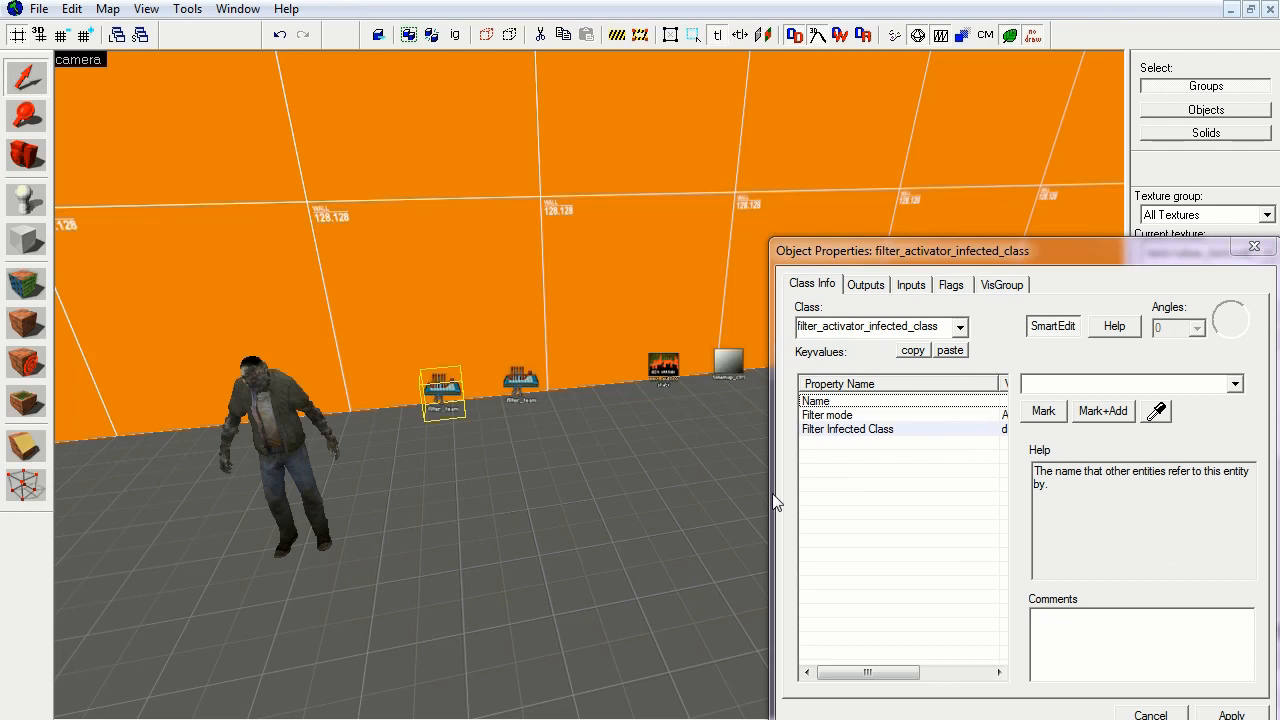
{"action": "left_click_drag", "start_coordinate": [778, 505], "coordinate": [686, 483]}
{"action": "left_click", "coordinate": [906, 429]}
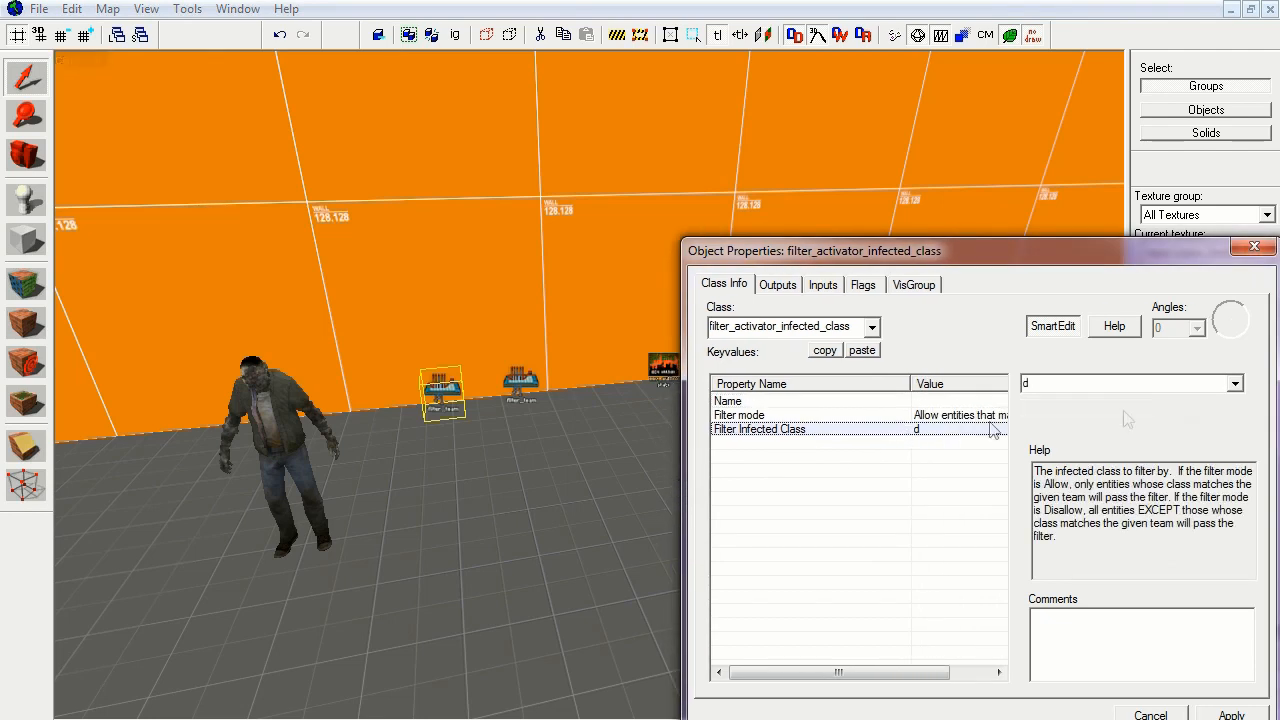
{"action": "left_click", "coordinate": [1236, 384]}
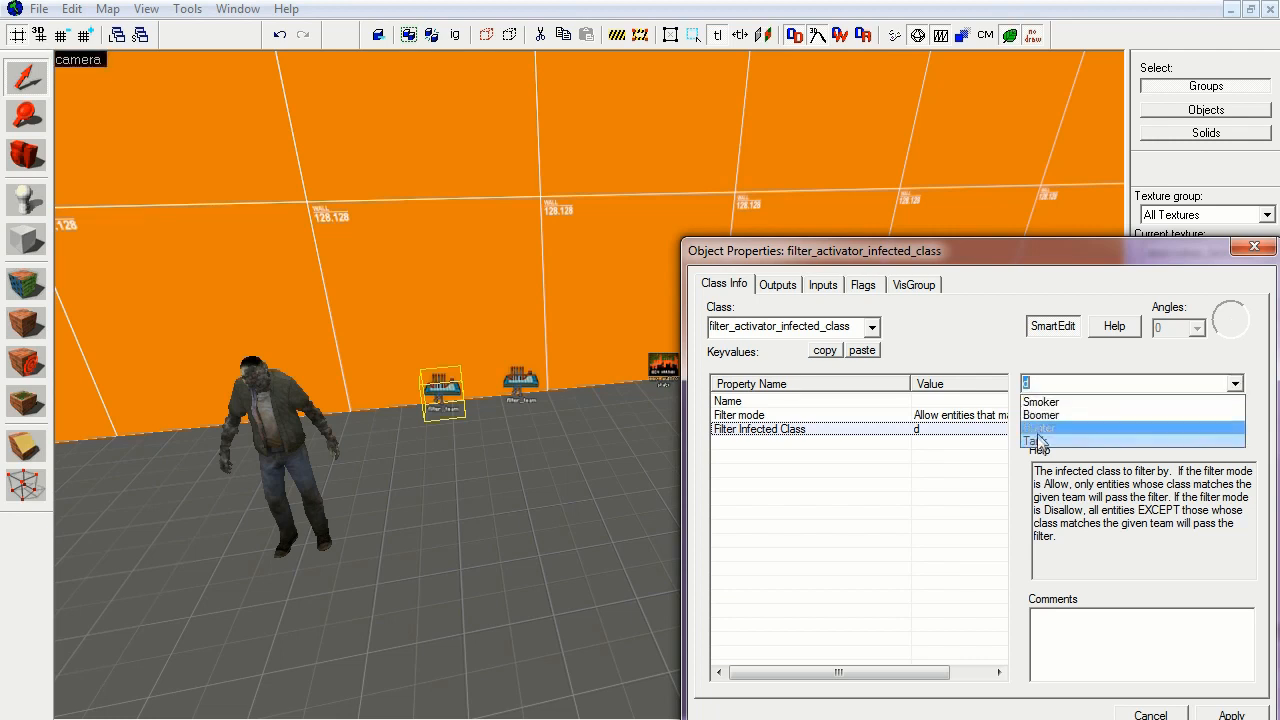
Step: Review the Filter Team Number options of the filter_activator_team entity and clear that property's value
{"action": "left_click", "coordinate": [530, 390]}
{"action": "left_click", "coordinate": [530, 390]}
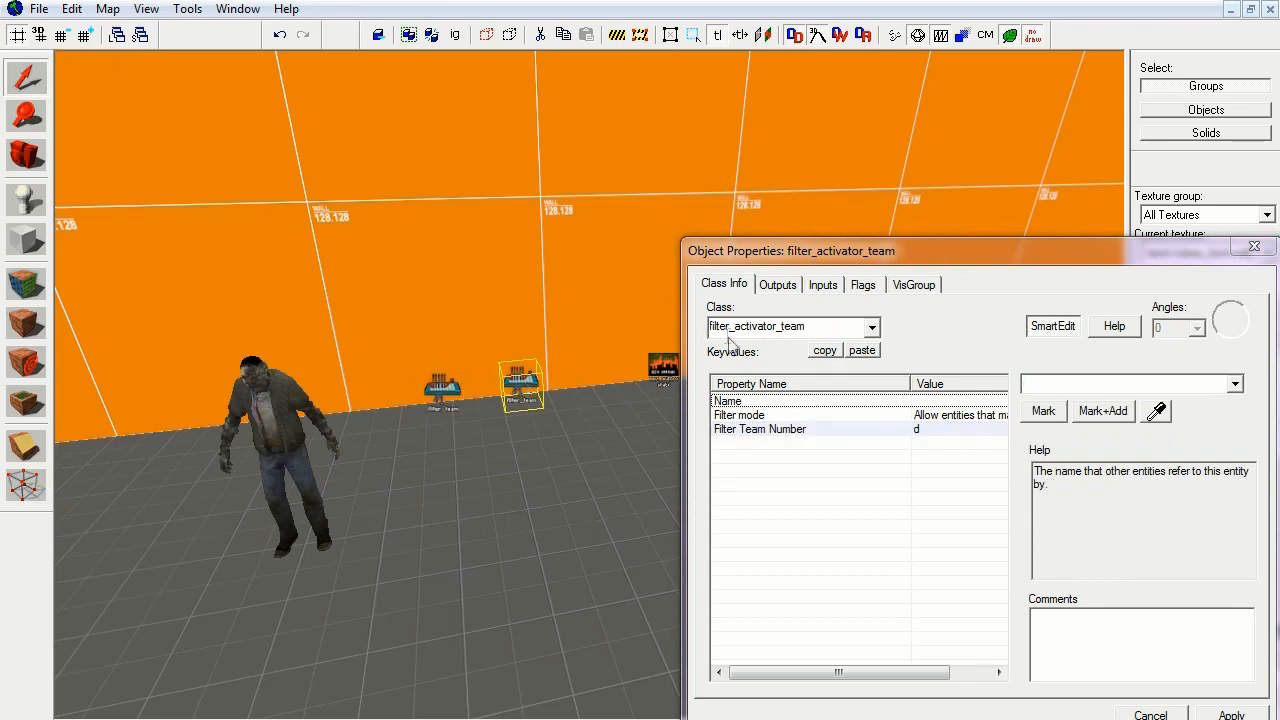
{"action": "left_click", "coordinate": [805, 430]}
{"action": "left_click", "coordinate": [1236, 385]}
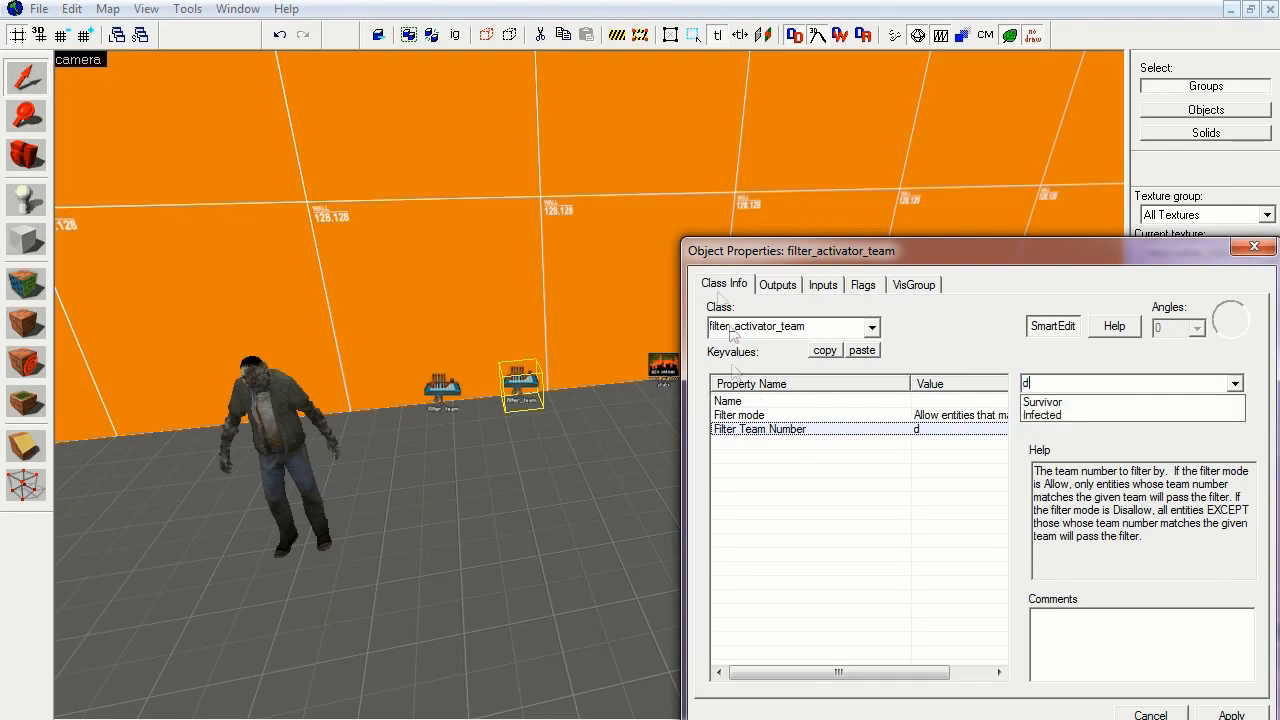
{"action": "left_click", "coordinate": [1066, 386]}
{"action": "key", "text": "BackSpace"}
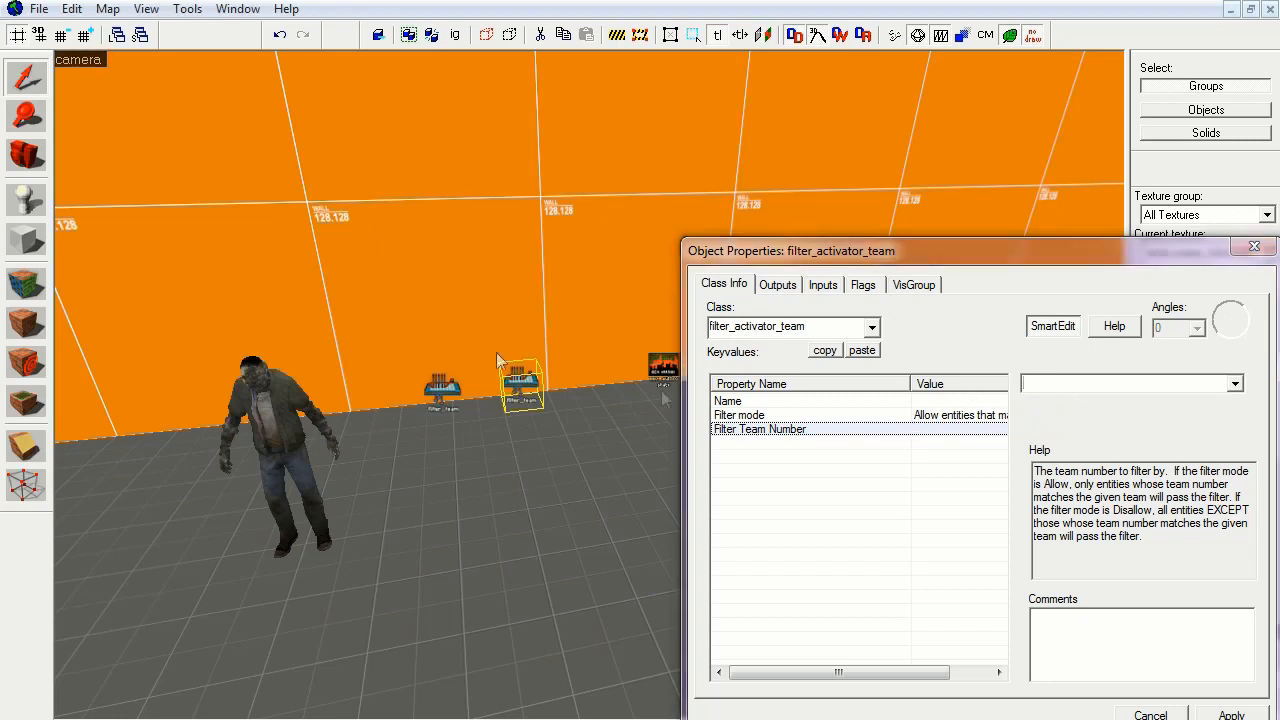
Step: Inspect the properties of the env_outtro_stats entity and the ghost and infected tonemap controllers beside it
{"action": "left_click", "coordinate": [25, 156]}
{"action": "key", "text": "d"}
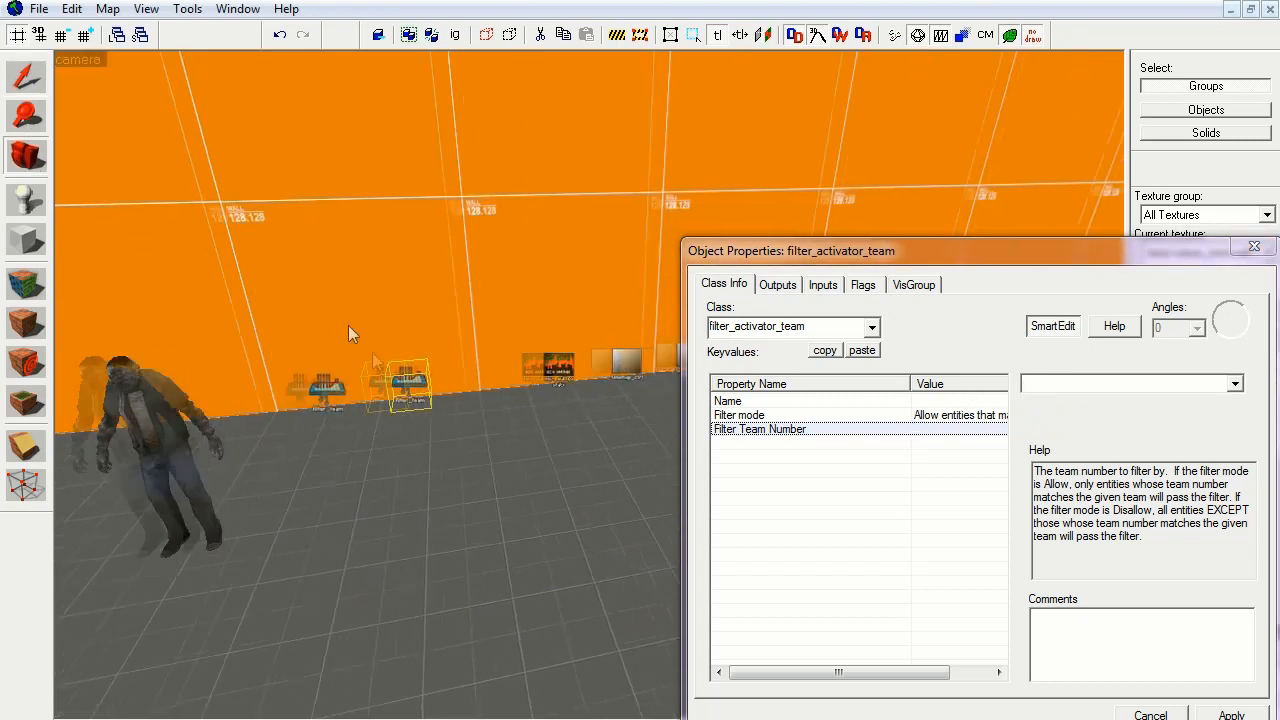
{"action": "left_click", "coordinate": [25, 77]}
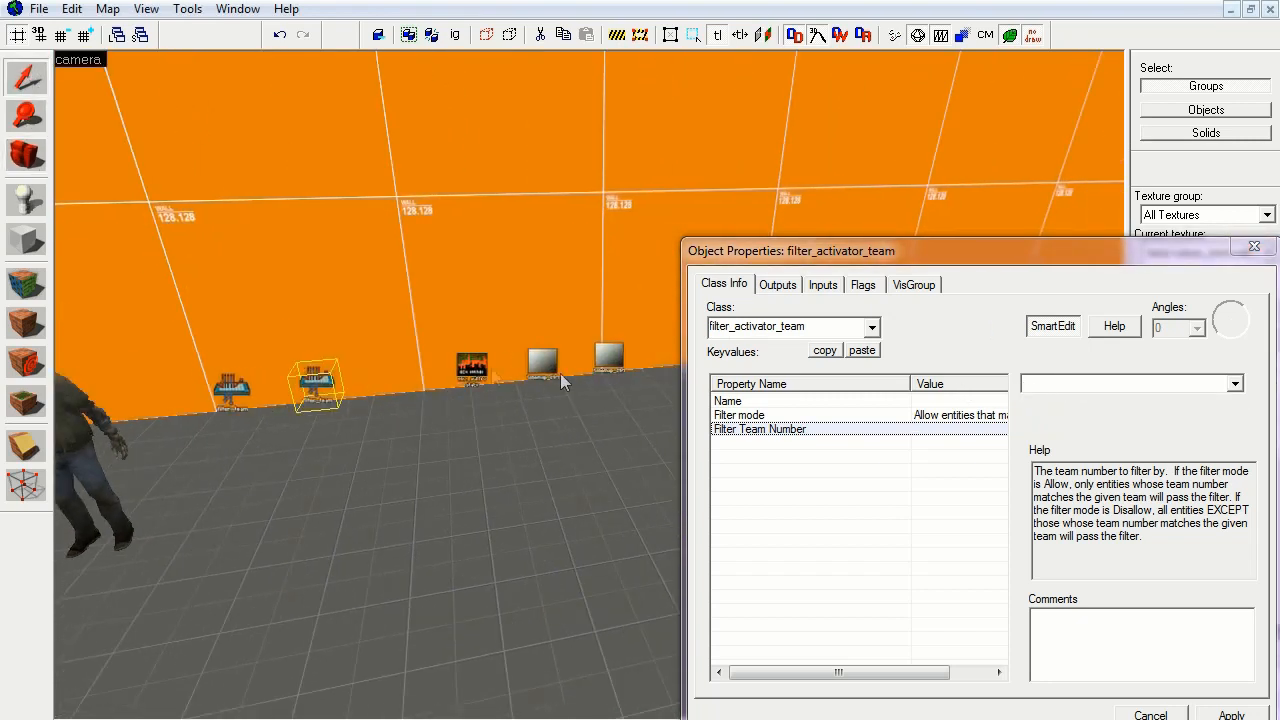
{"action": "left_click", "coordinate": [470, 365]}
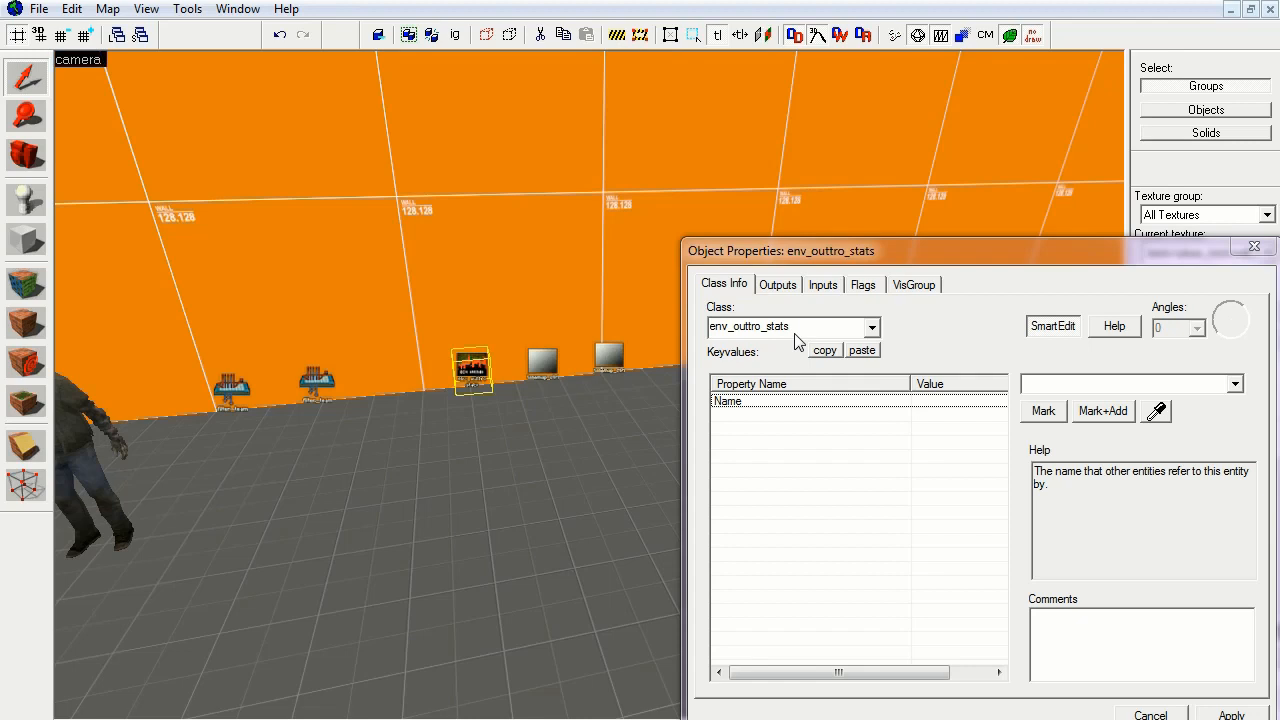
{"action": "left_click", "coordinate": [539, 359]}
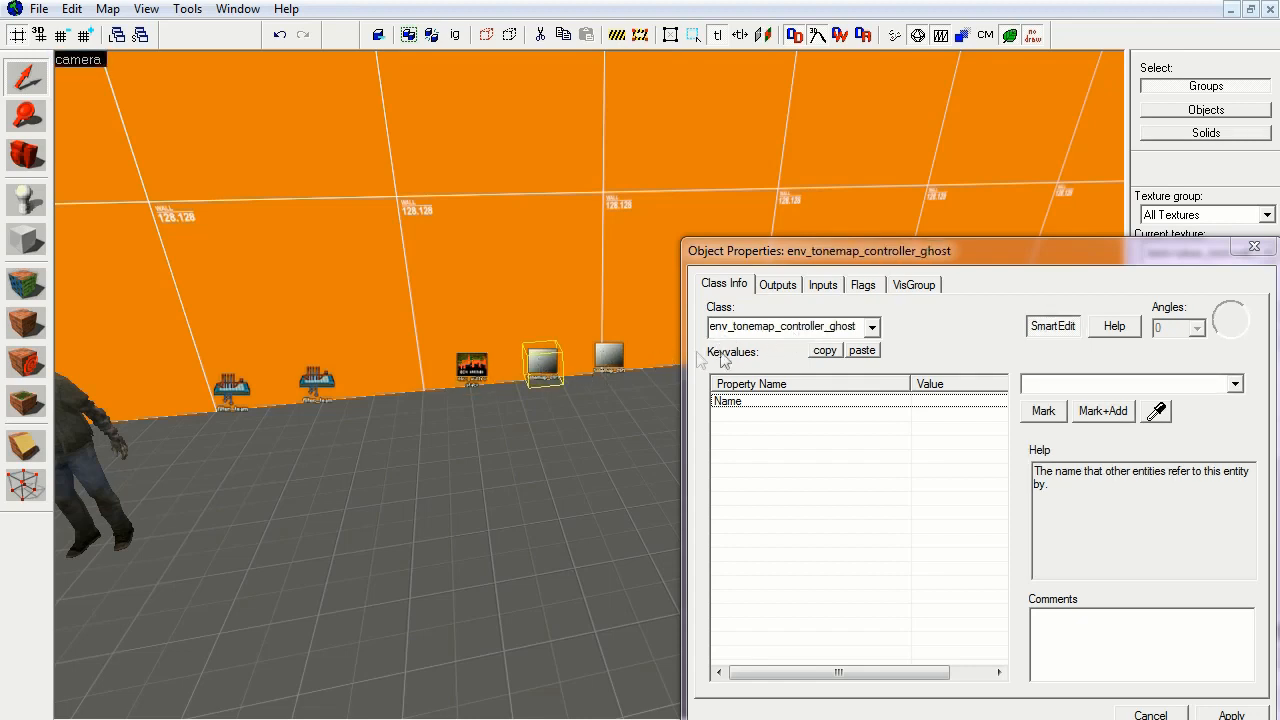
{"action": "left_click", "coordinate": [612, 362]}
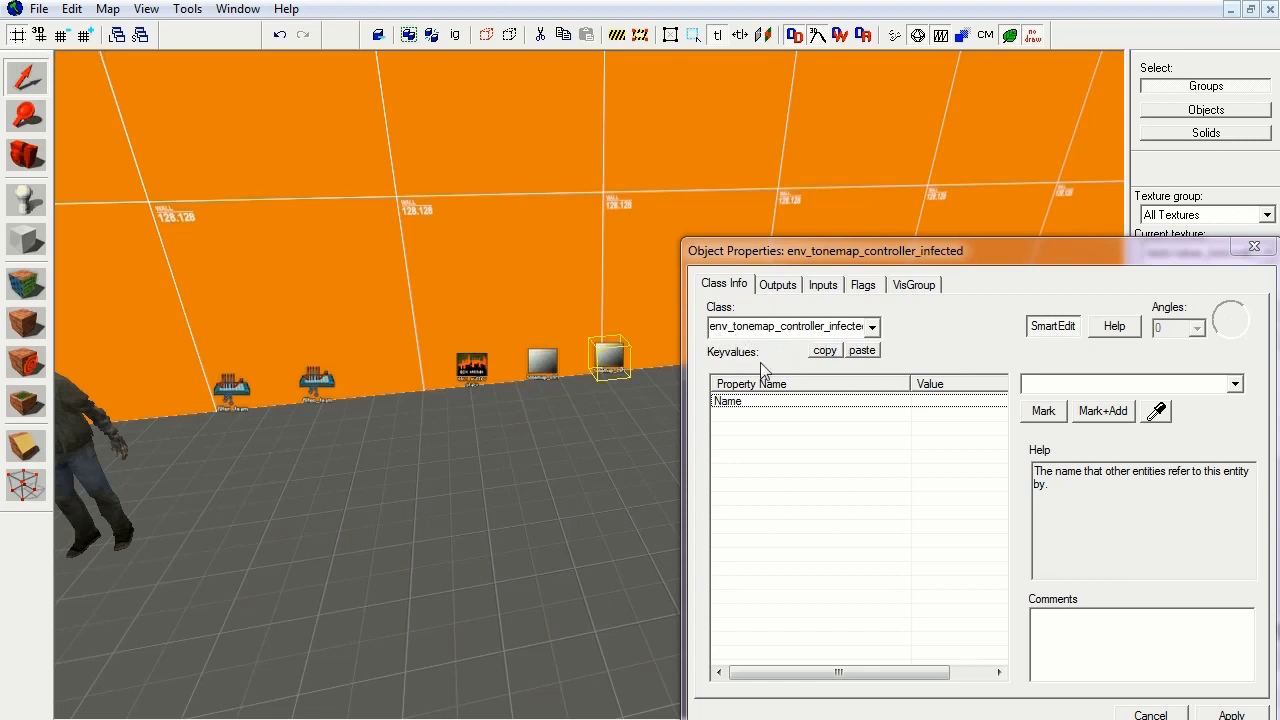
Step: Inspect the properties of the func_playerinfected_clip trigger brush near the orange wall, with the properties dialog shortened
{"action": "left_click", "coordinate": [27, 158]}
{"action": "left_click_drag", "start_coordinate": [189, 239], "coordinate": [589, 385]}
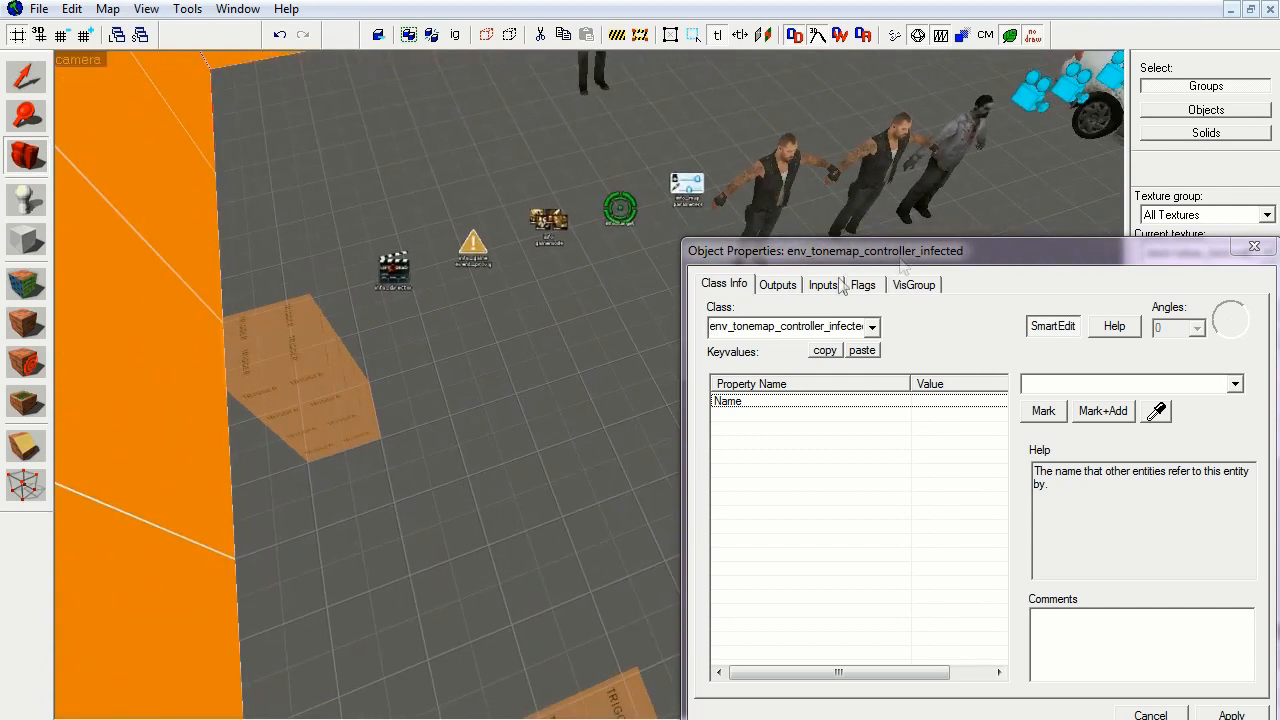
{"action": "left_click_drag", "start_coordinate": [910, 248], "coordinate": [914, 382]}
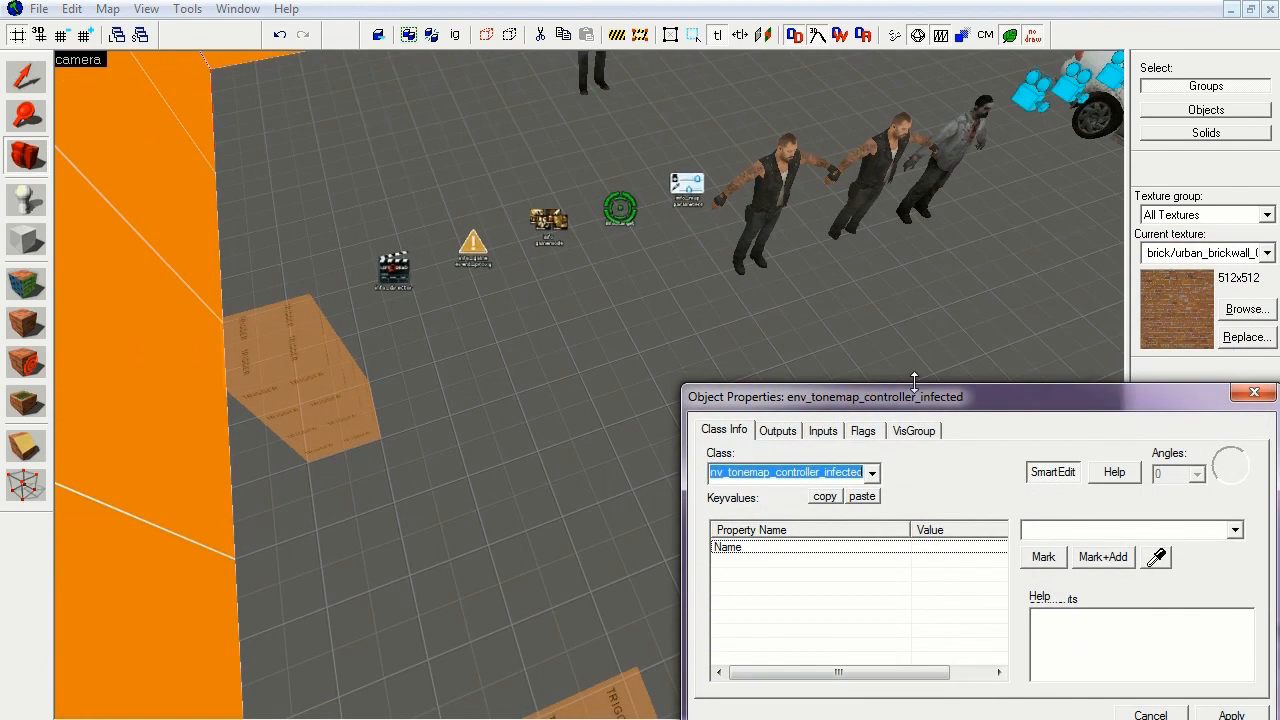
{"action": "left_click", "coordinate": [26, 77]}
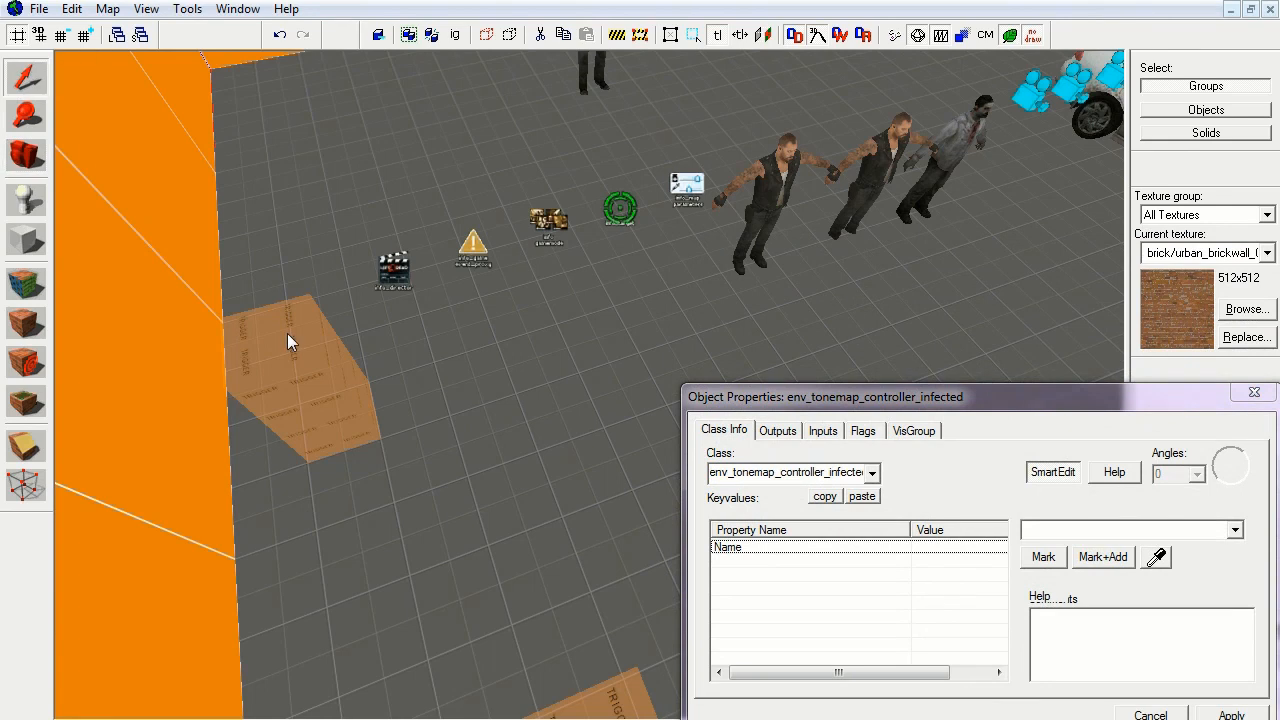
{"action": "left_click", "coordinate": [287, 335]}
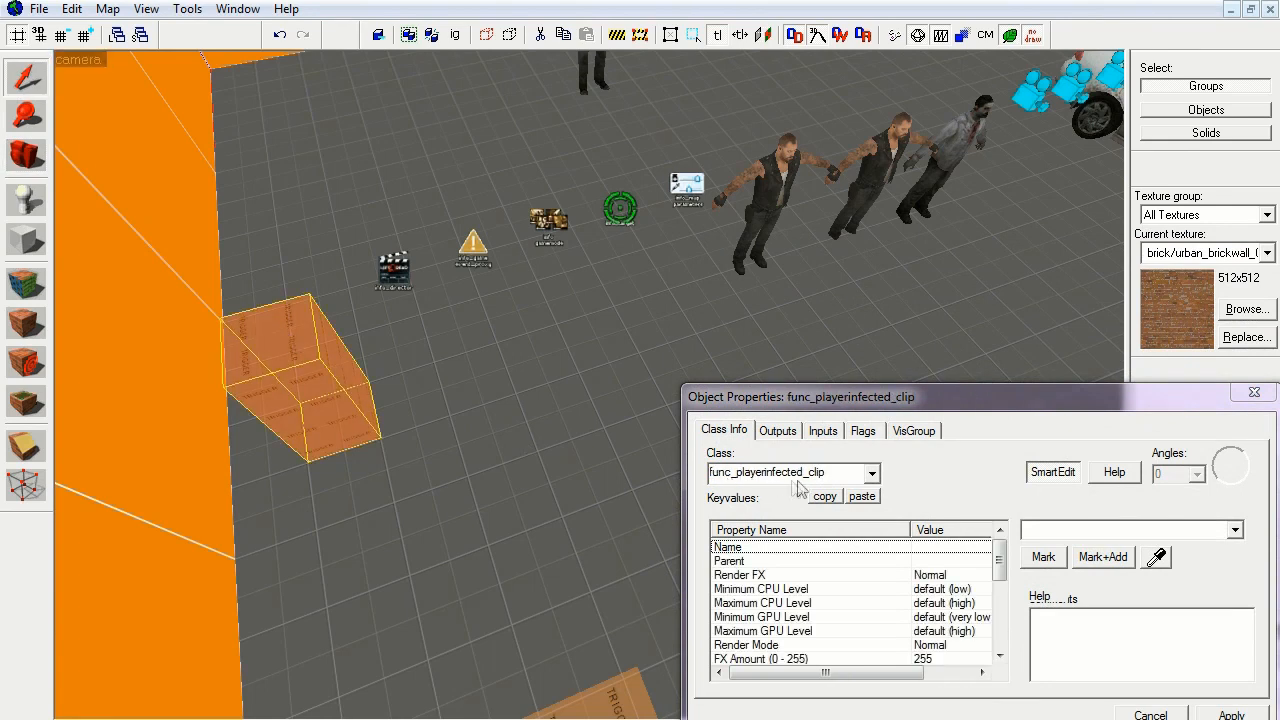
{"action": "mouse_move", "coordinate": [998, 560]}
{"action": "left_mouse_down"}
{"action": "mouse_move", "coordinate": [1008, 636]}
{"action": "mouse_move", "coordinate": [1008, 562]}
{"action": "left_mouse_up"}
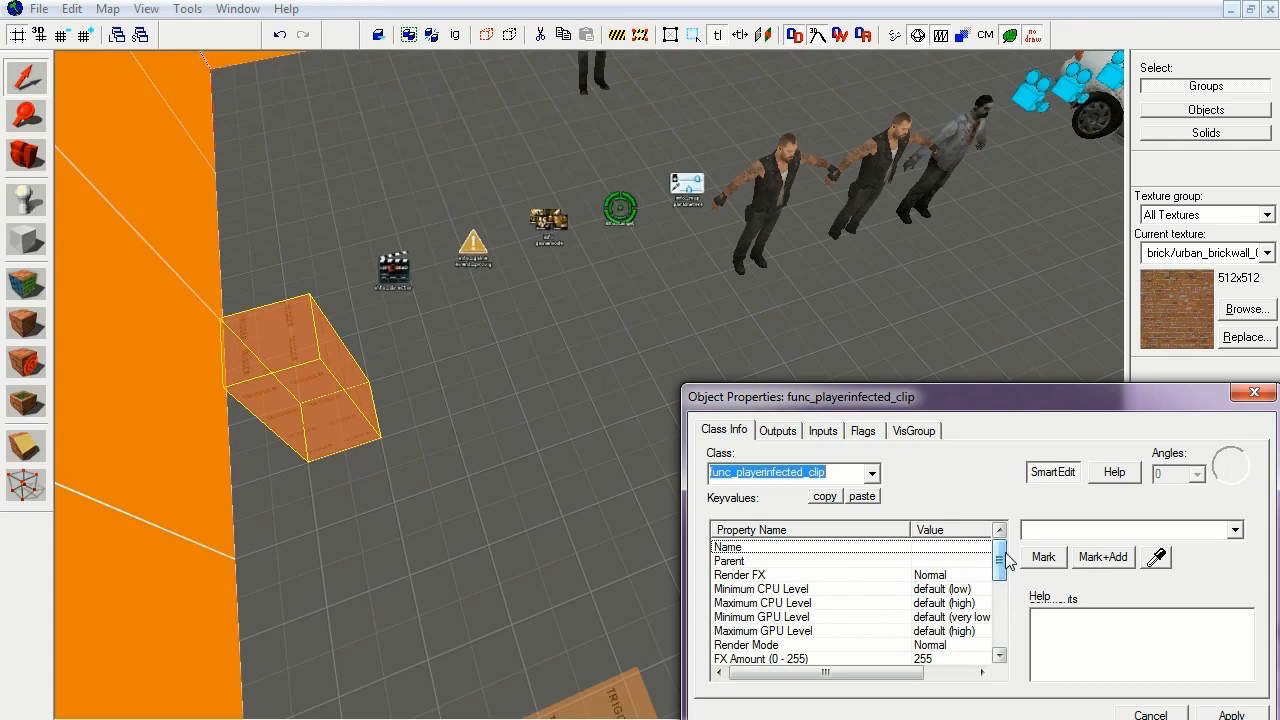
Step: Inspect the info_director entity, and the event name and Range properties of the info_game_event_proxy entity
{"action": "left_click", "coordinate": [398, 268]}
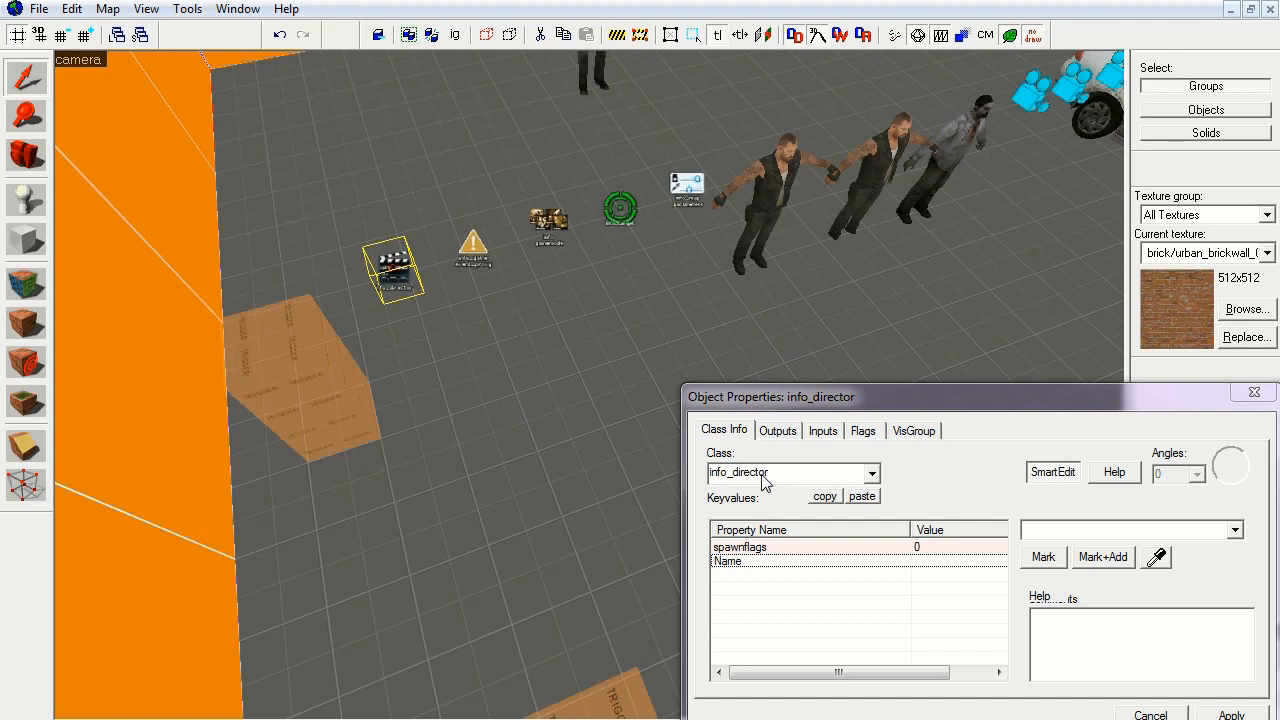
{"action": "left_click", "coordinate": [473, 250]}
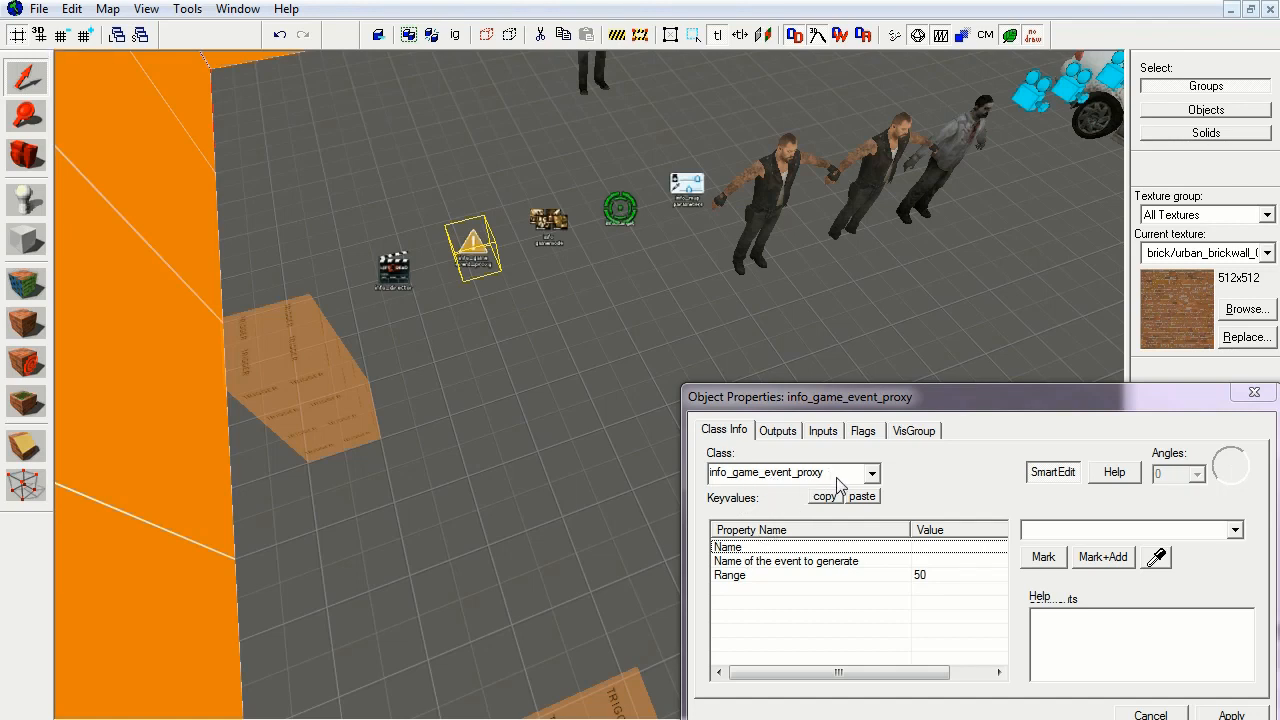
{"action": "left_click", "coordinate": [737, 562]}
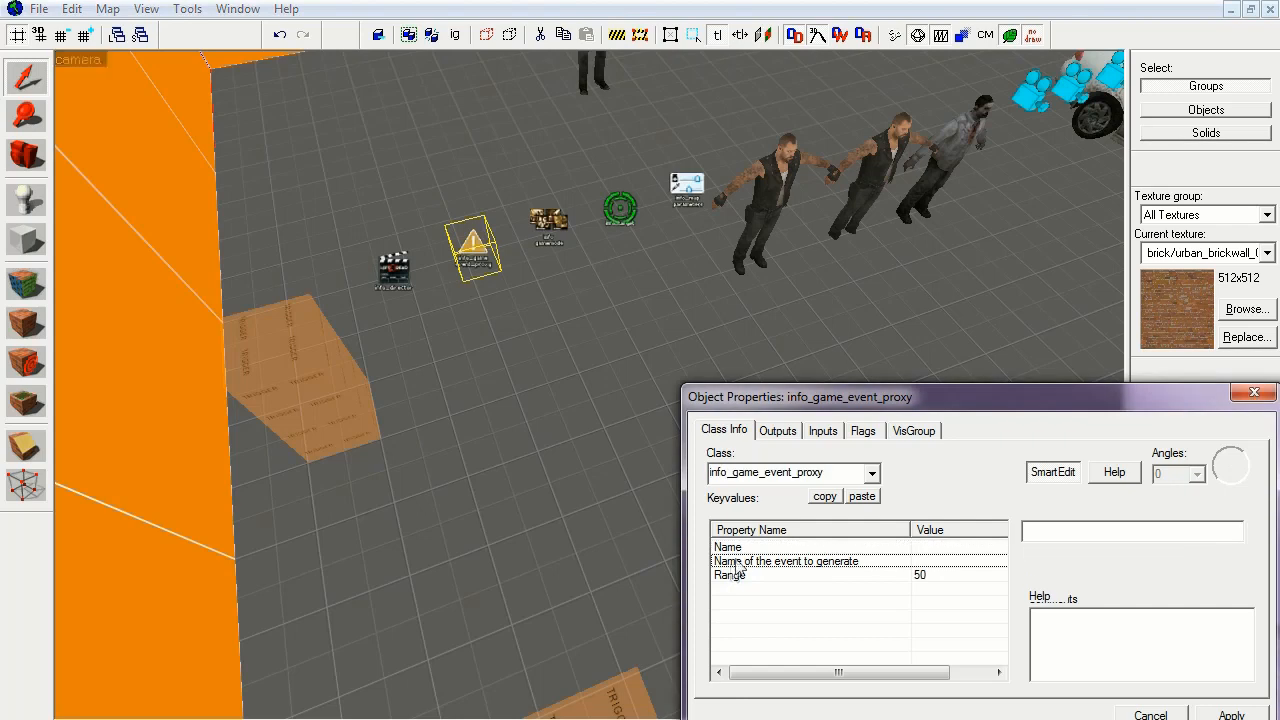
{"action": "left_click", "coordinate": [740, 576]}
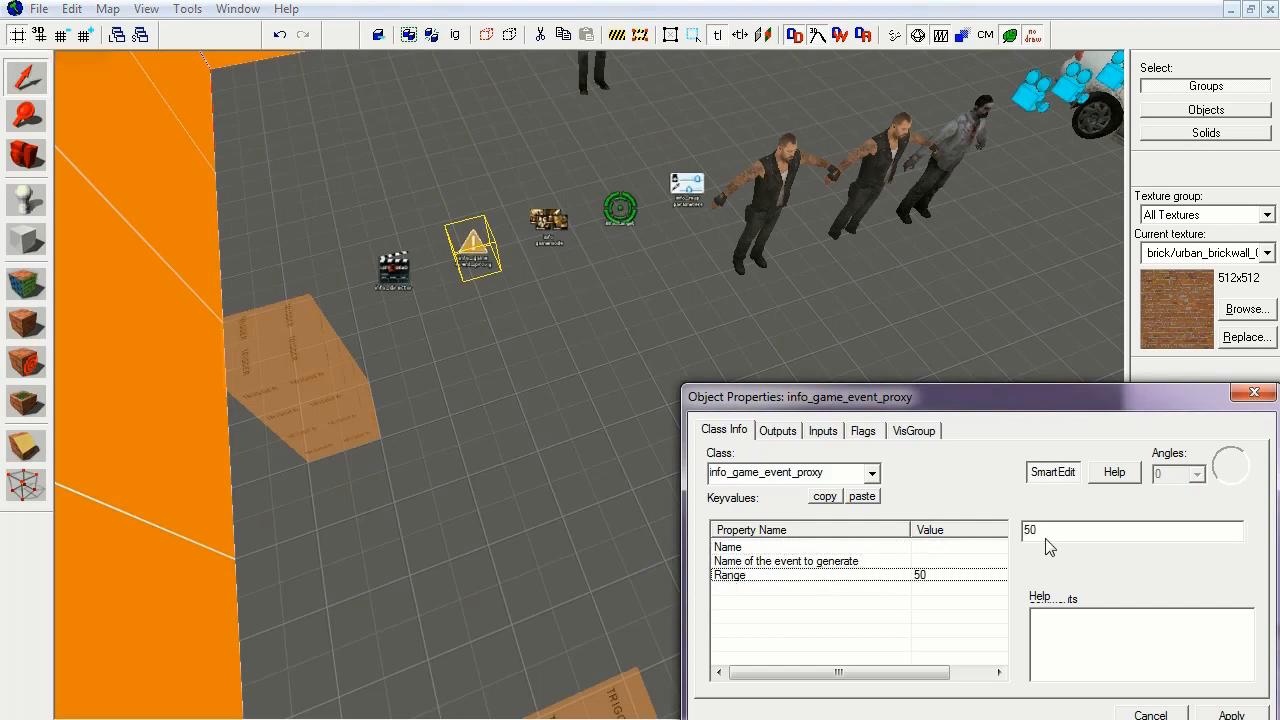
Step: Inspect the properties of the info_gamemode, info_goal_infected_chase and info_map_parameters entities, including the item density and cluster settings
{"action": "left_click", "coordinate": [546, 223]}
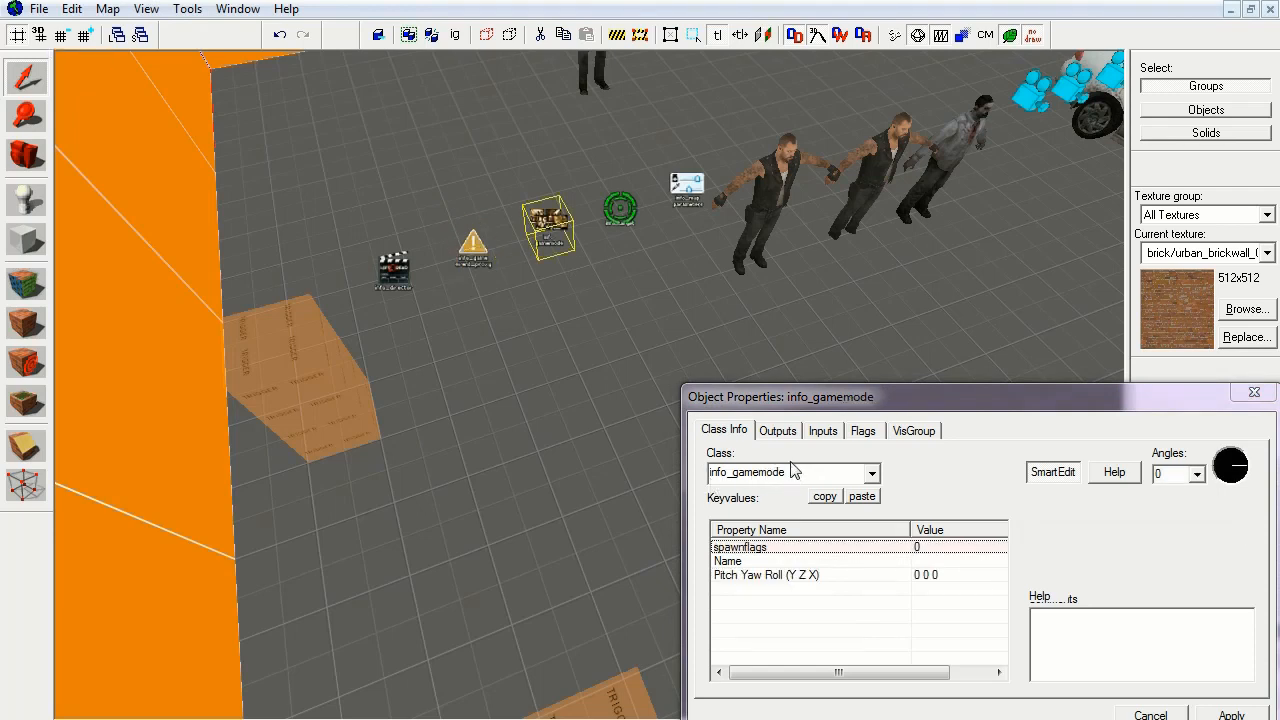
{"action": "left_click", "coordinate": [620, 212]}
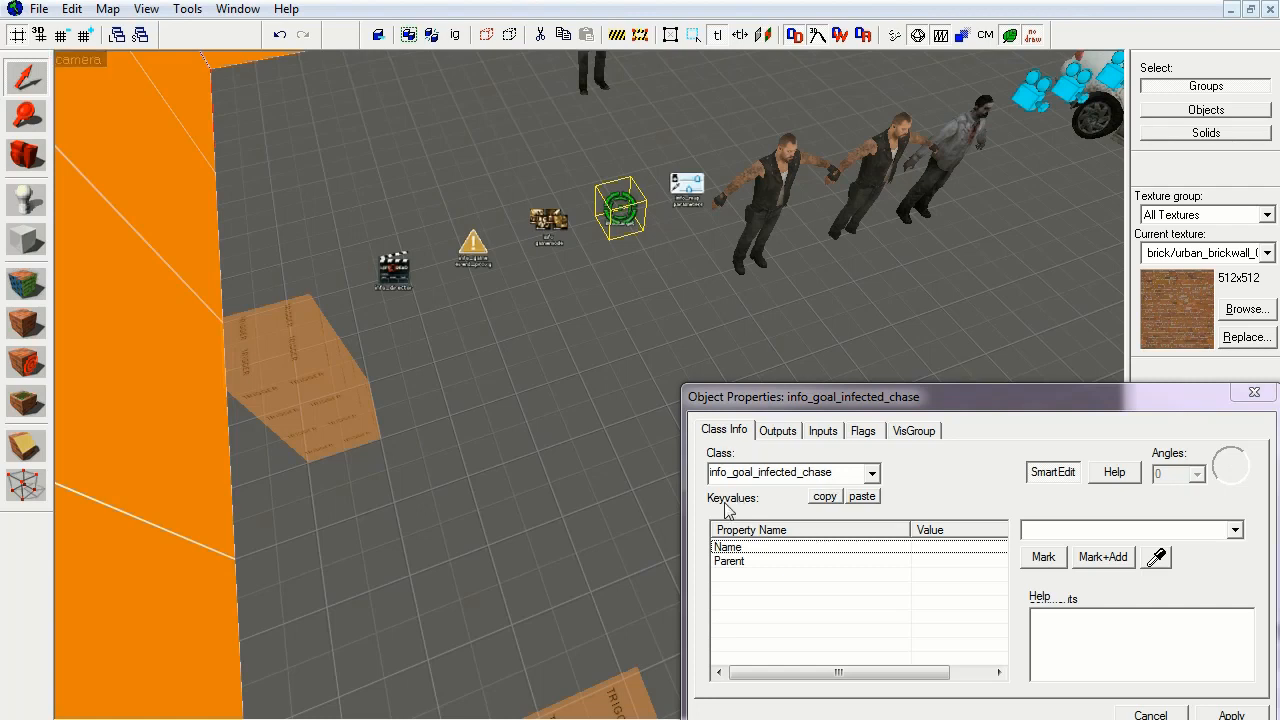
{"action": "left_click", "coordinate": [688, 190]}
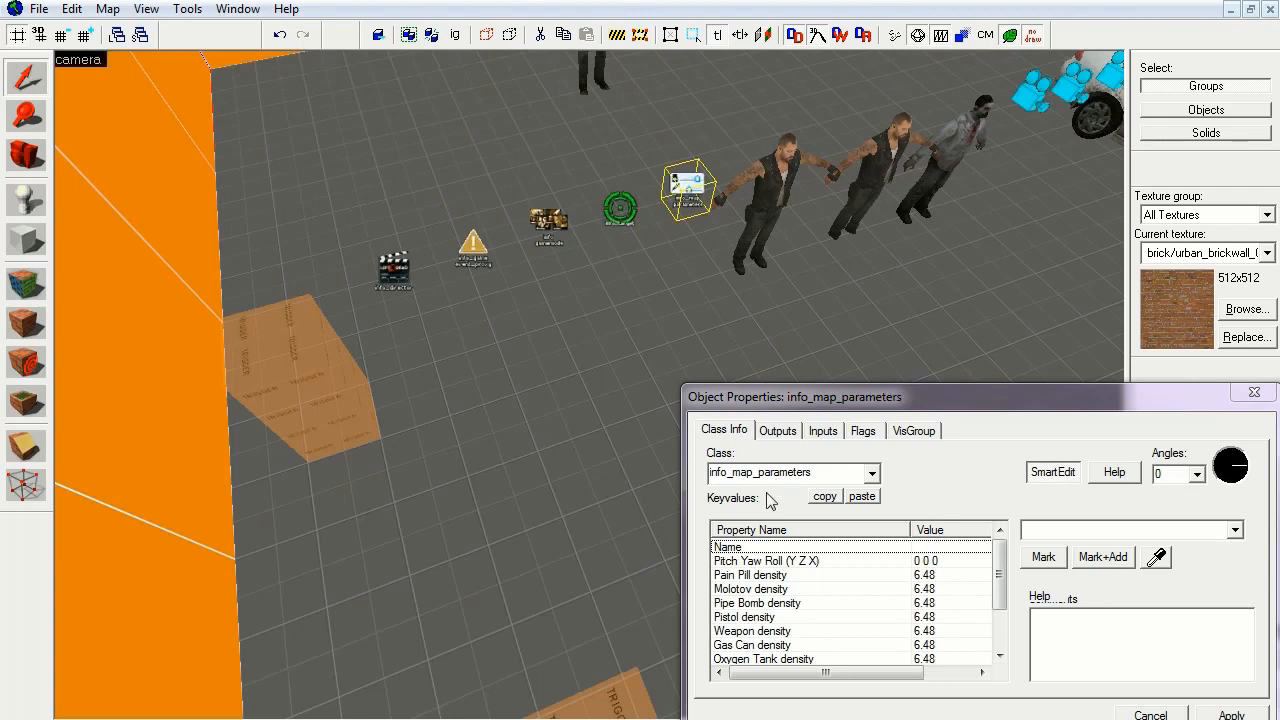
{"action": "left_click_drag", "start_coordinate": [1000, 556], "coordinate": [999, 600]}
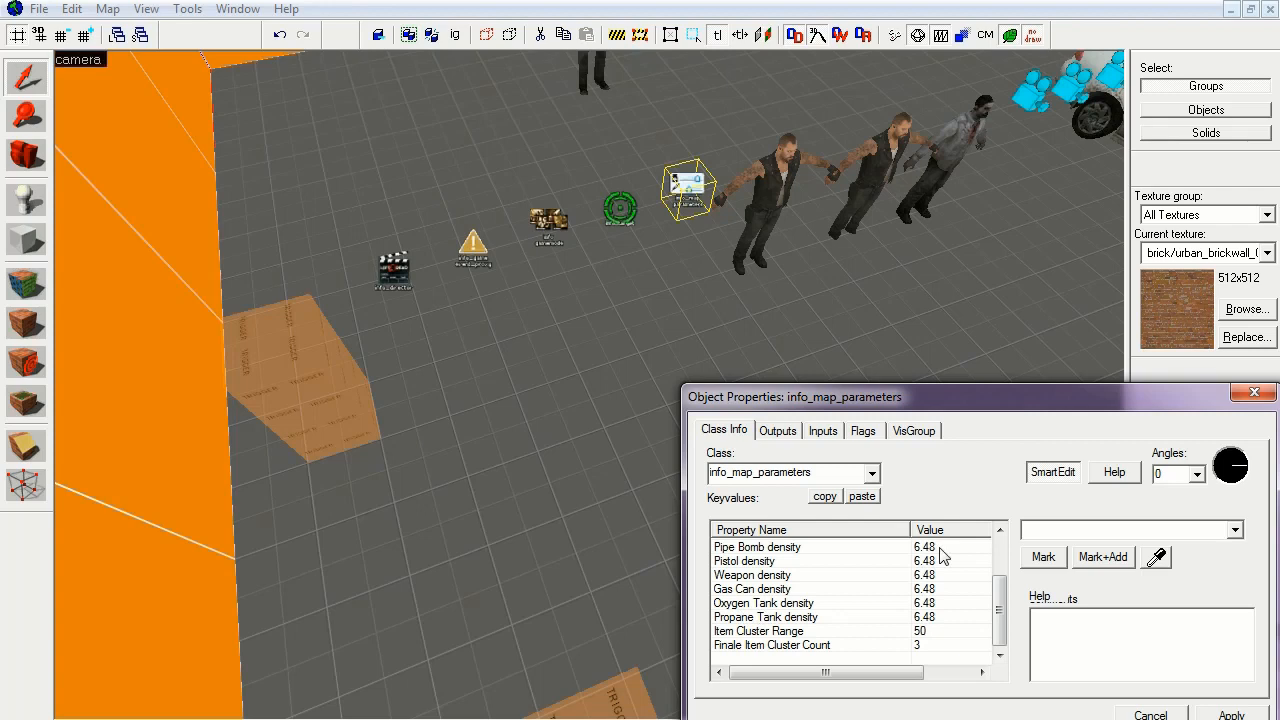
Step: Review the item density properties of the info_map_parameters entity, with the properties dialog enlarged to show the Pipe Bomb density help
{"action": "left_click_drag", "start_coordinate": [999, 605], "coordinate": [999, 568]}
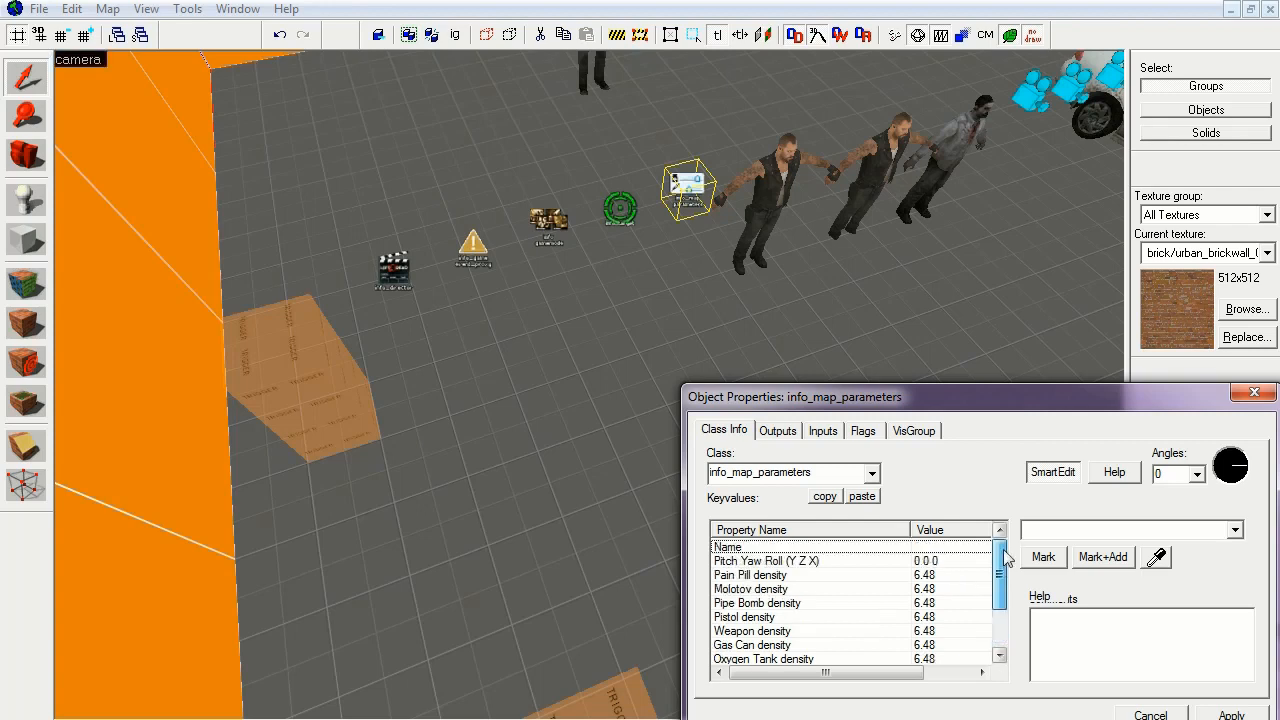
{"action": "left_click", "coordinate": [917, 578]}
{"action": "left_click", "coordinate": [905, 590]}
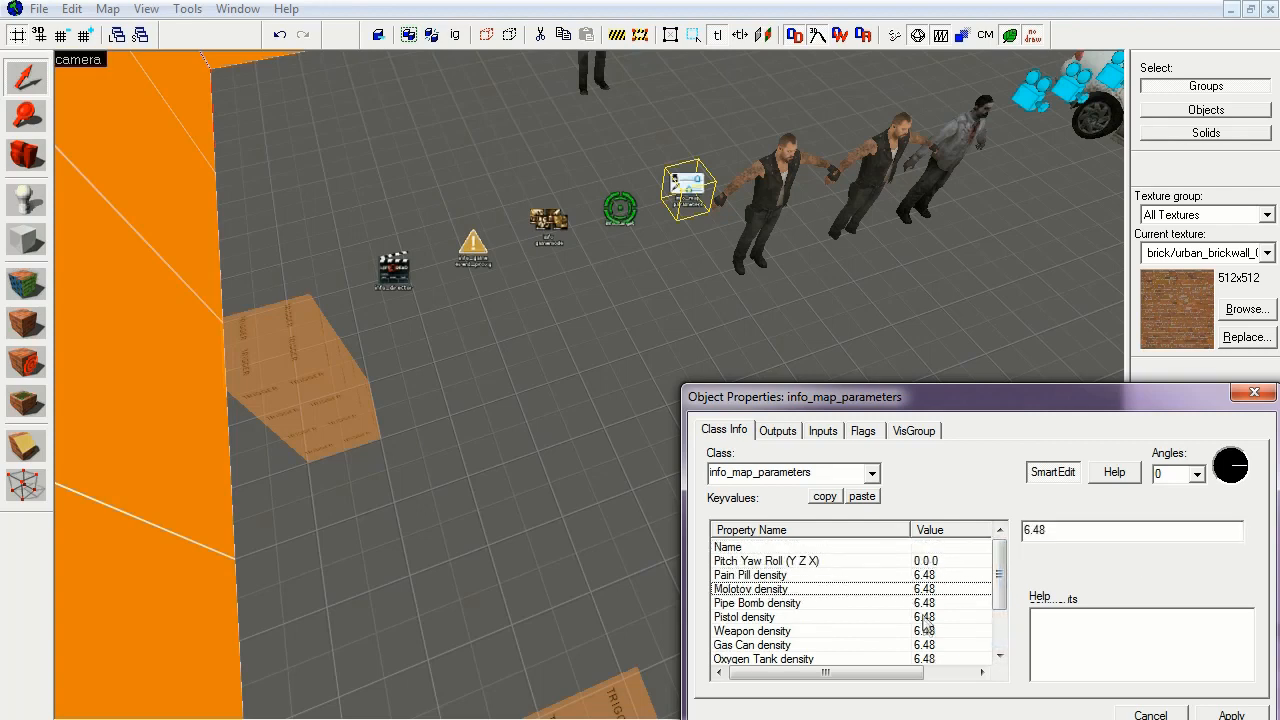
{"action": "left_click", "coordinate": [924, 604]}
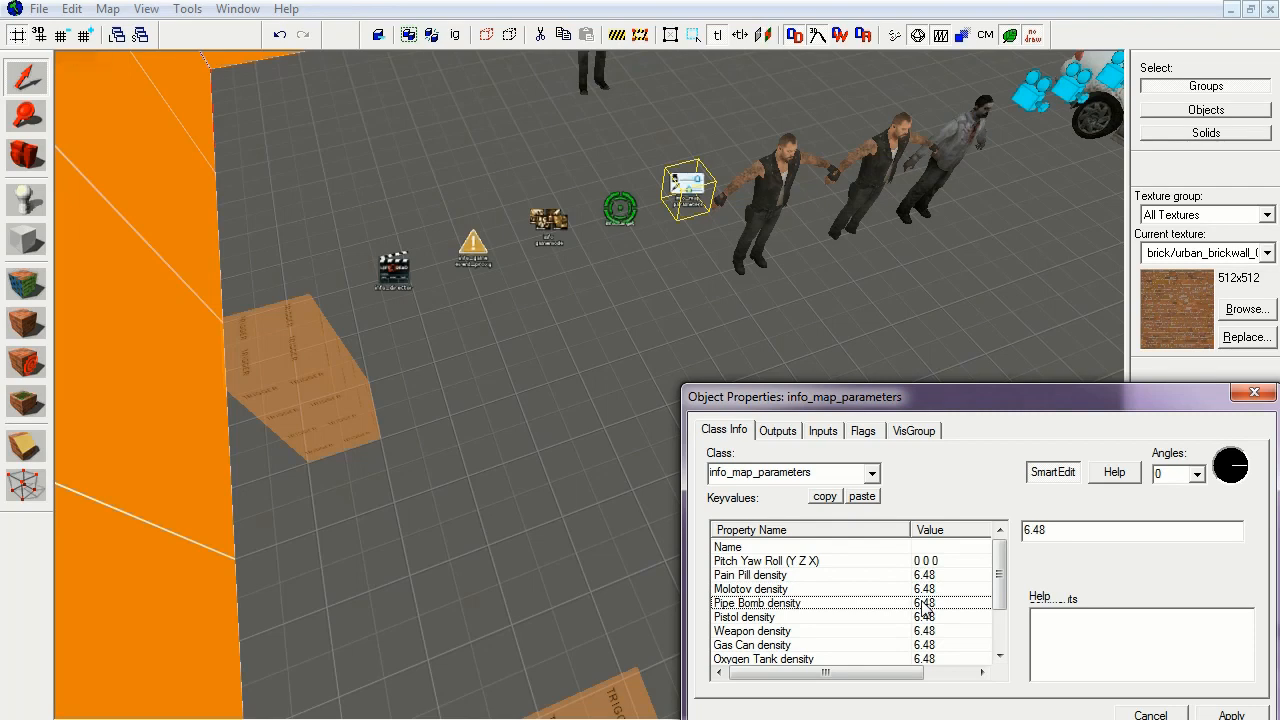
{"action": "left_click", "coordinate": [971, 364]}
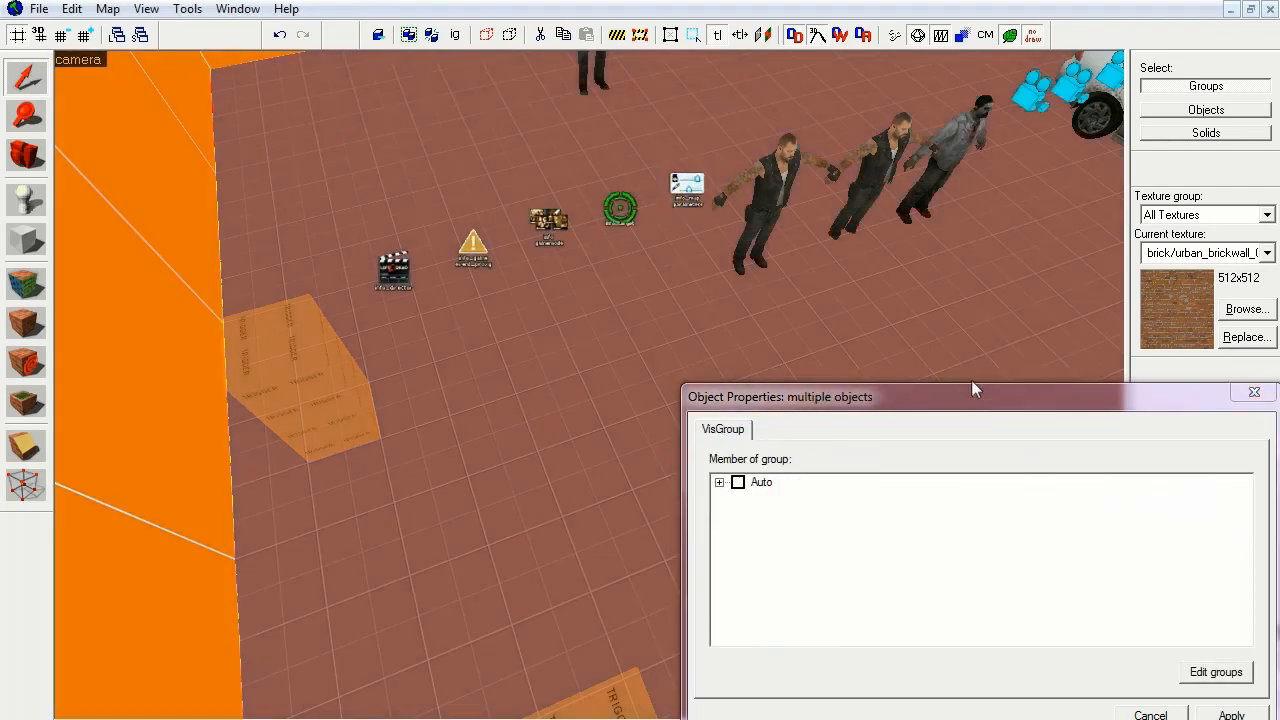
{"action": "left_click_drag", "start_coordinate": [975, 382], "coordinate": [968, 327]}
{"action": "left_click", "coordinate": [686, 188]}
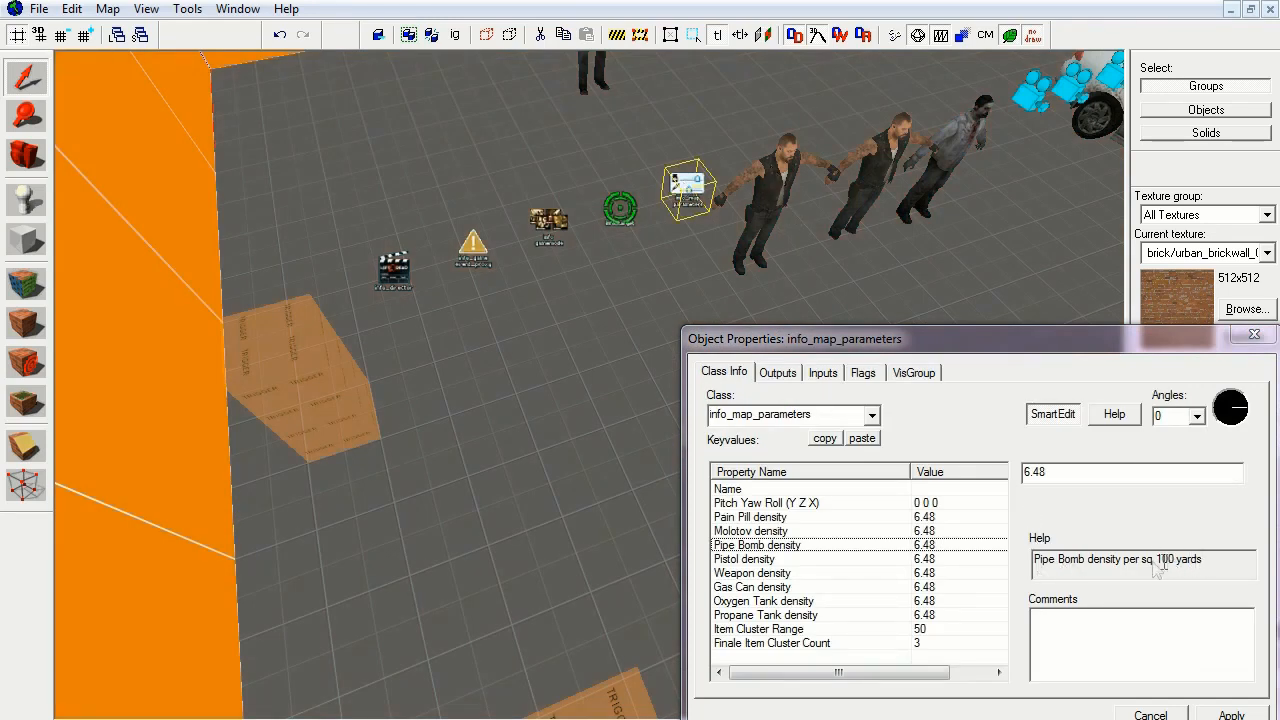
Step: Inspect the Survivor Name property of the info_survivor_position entity and the properties of the info_survivor_rescue entity beside it
{"action": "left_click", "coordinate": [776, 186]}
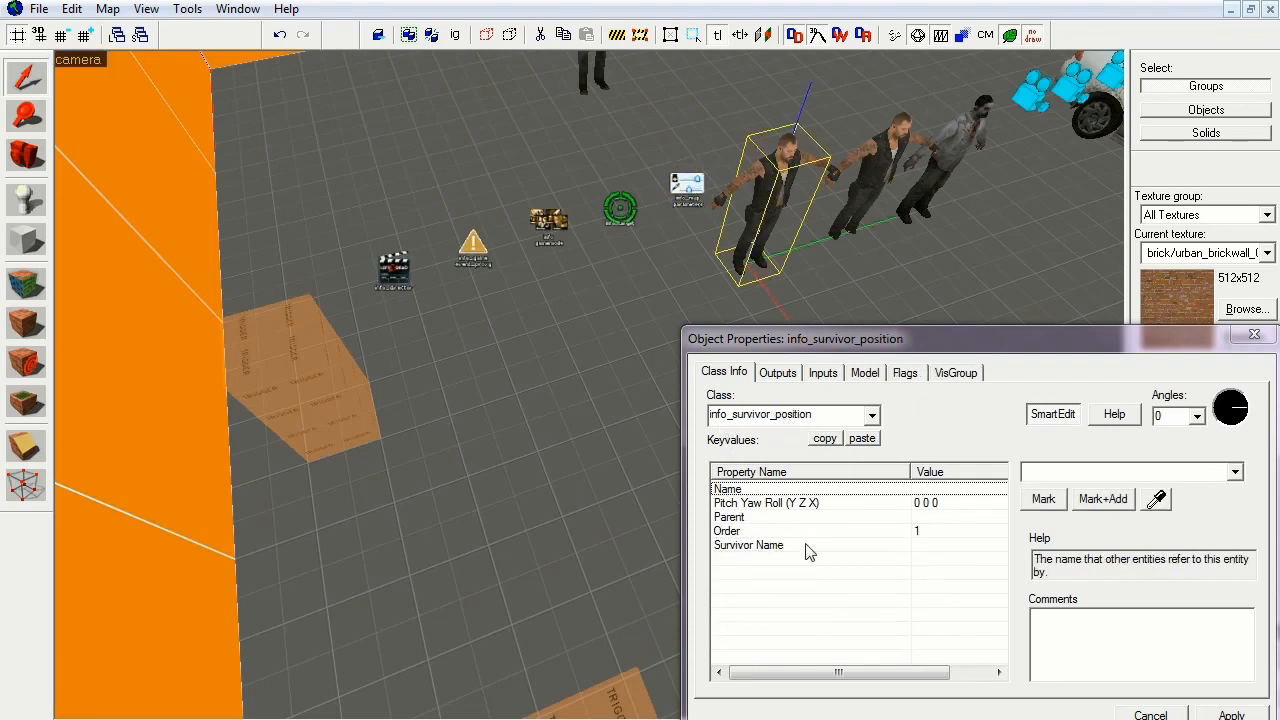
{"action": "left_click", "coordinate": [775, 545]}
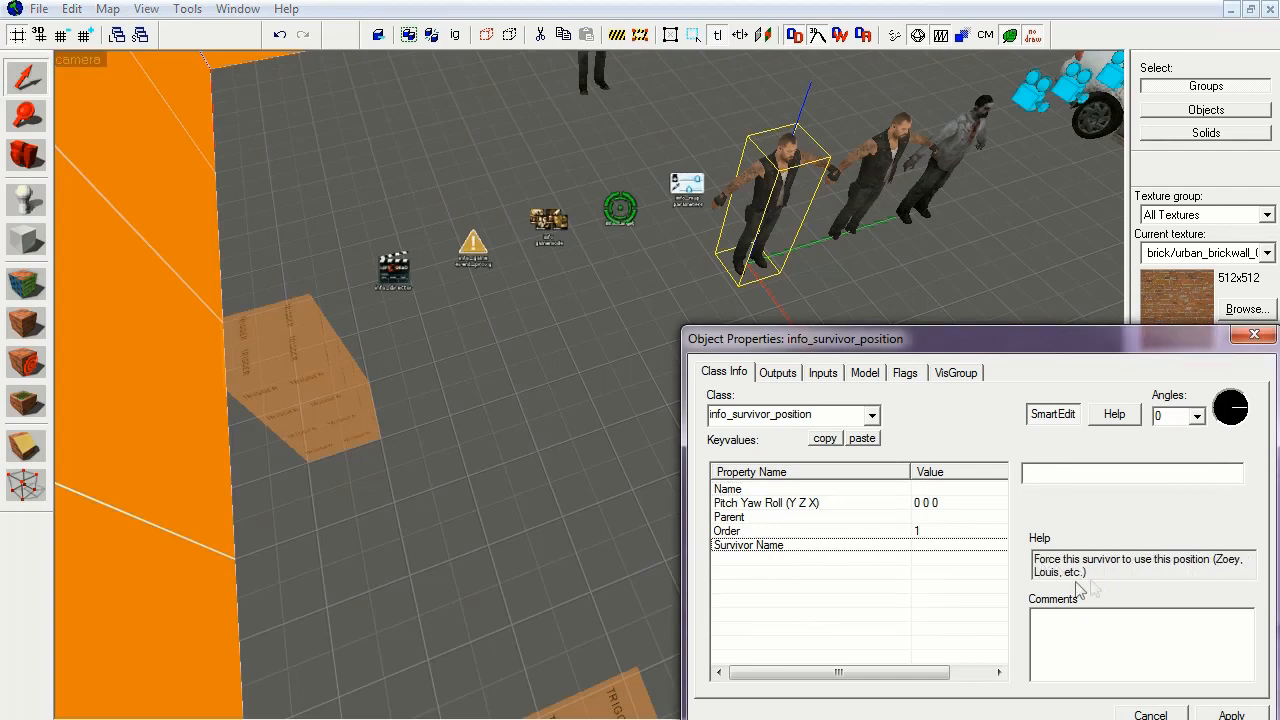
{"action": "left_click", "coordinate": [868, 195]}
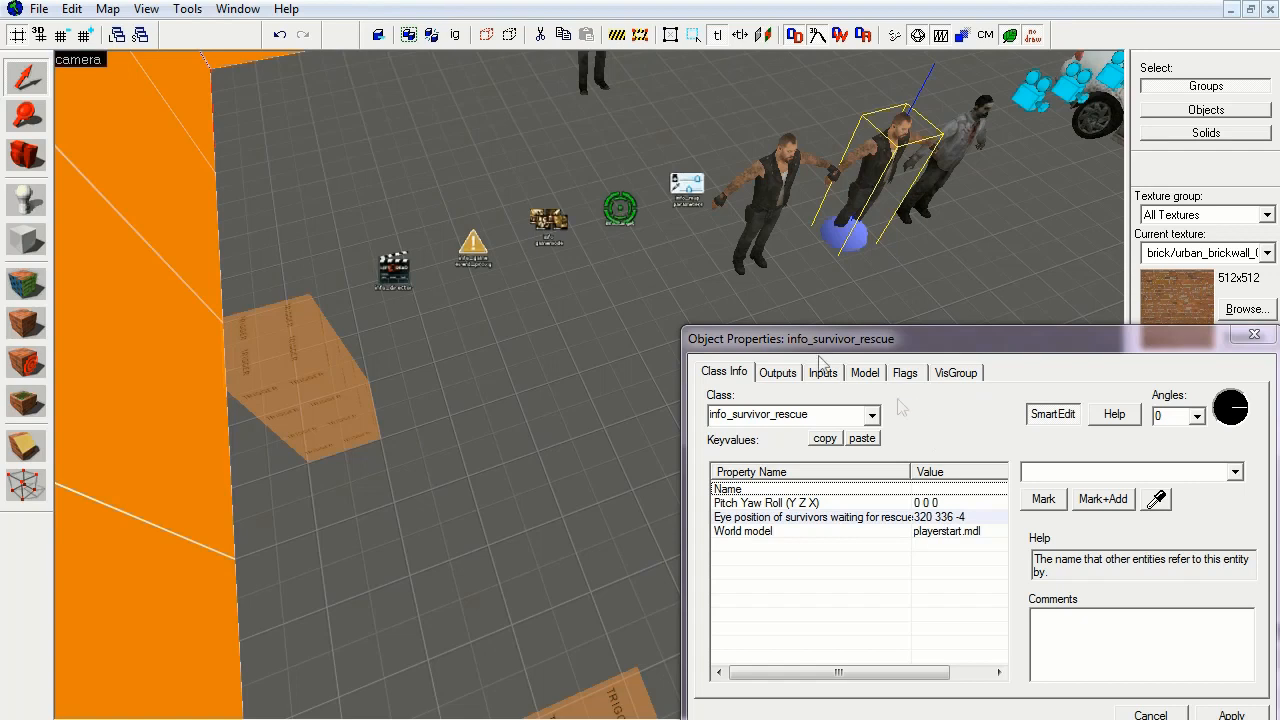
Step: Inspect the info_zombie_spawn entity and the description of its Population property
{"action": "left_click", "coordinate": [24, 160]}
{"action": "left_click_drag", "start_coordinate": [593, 384], "coordinate": [589, 384]}
{"action": "key", "text": "shift+s"}
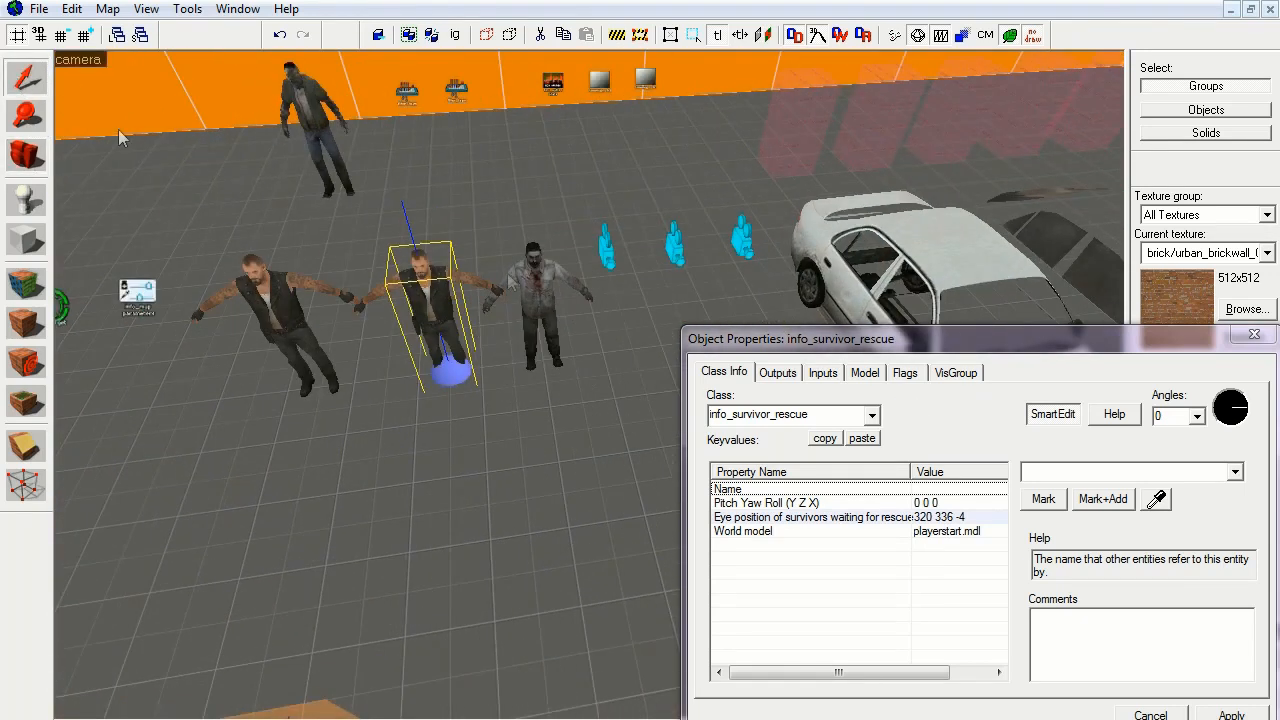
{"action": "left_click", "coordinate": [556, 299]}
{"action": "left_click", "coordinate": [535, 272]}
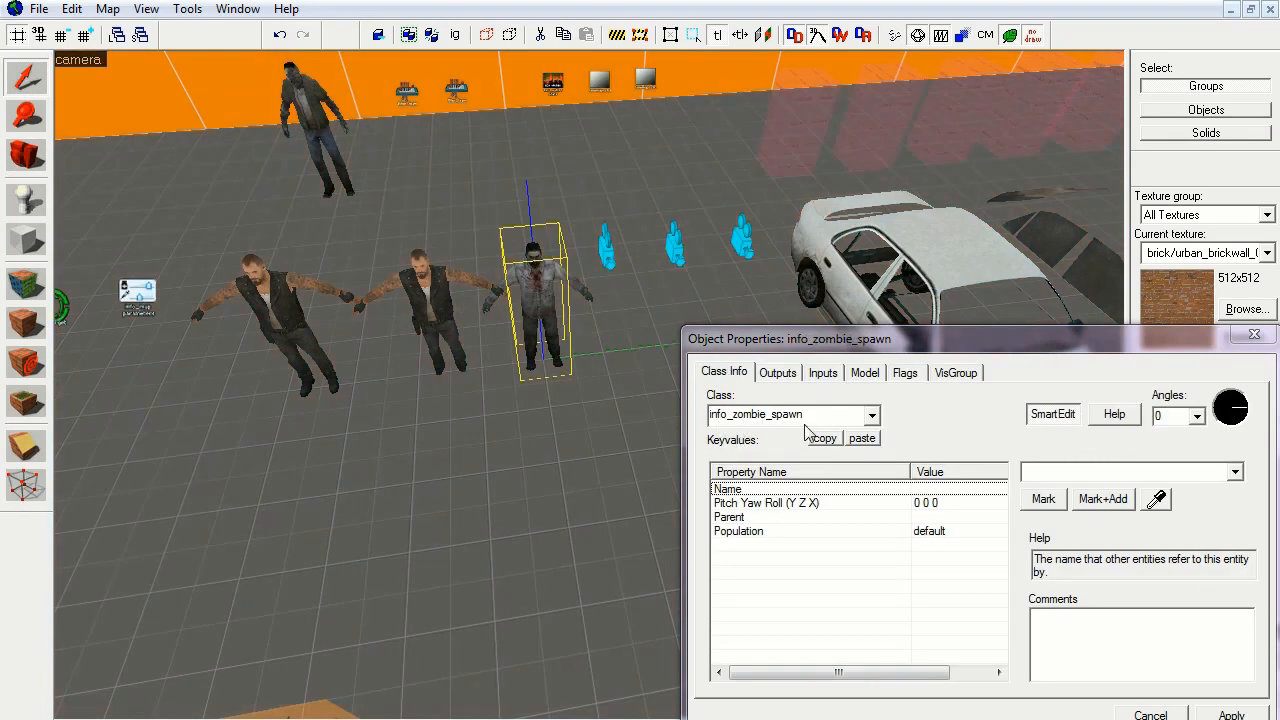
{"action": "left_click", "coordinate": [752, 531]}
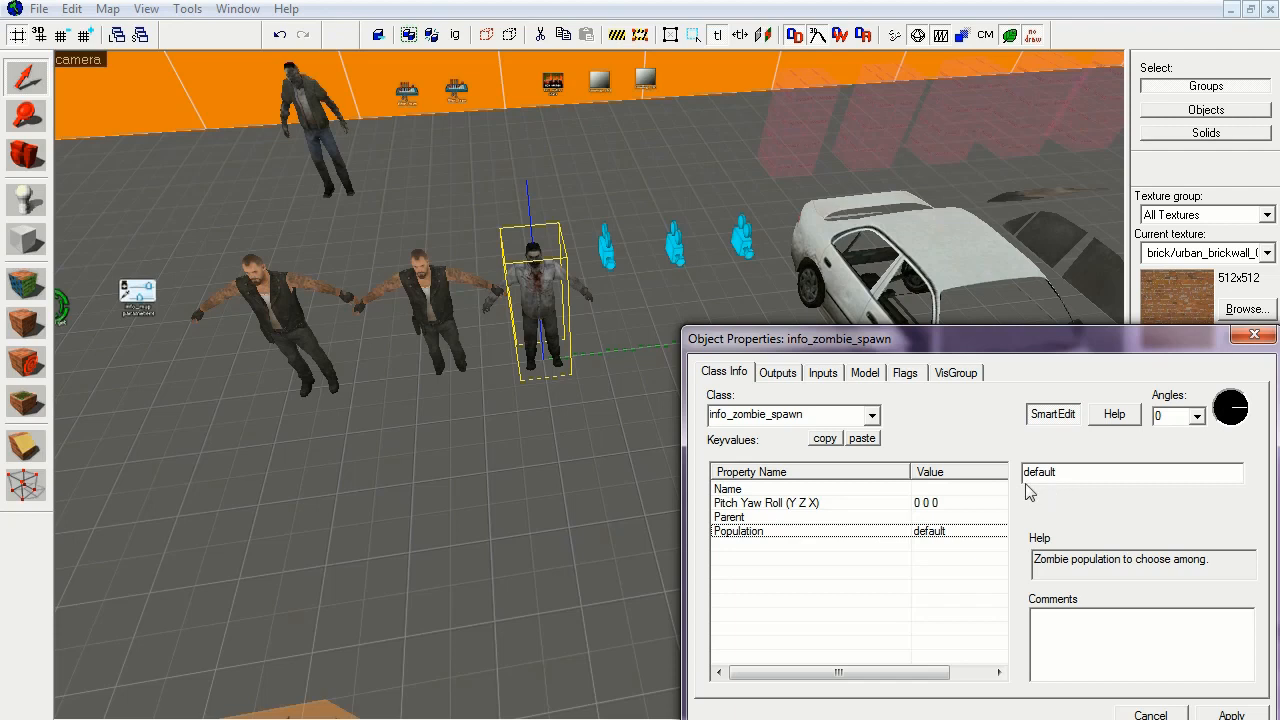
Step: Inspect the point_deathfall_camera entity and compare the point_viewcontrol_multiplayer and point_viewcontrol_survivor cameras beside it
{"action": "left_click", "coordinate": [610, 258]}
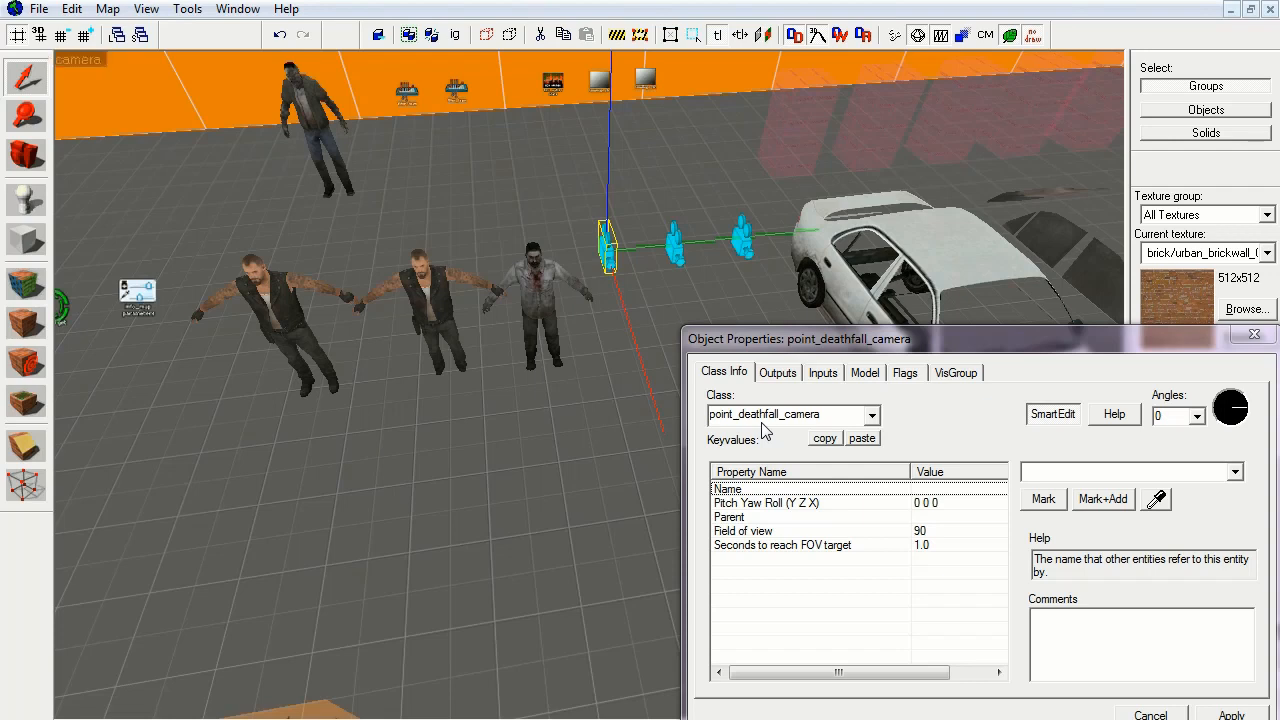
{"action": "left_click", "coordinate": [676, 250]}
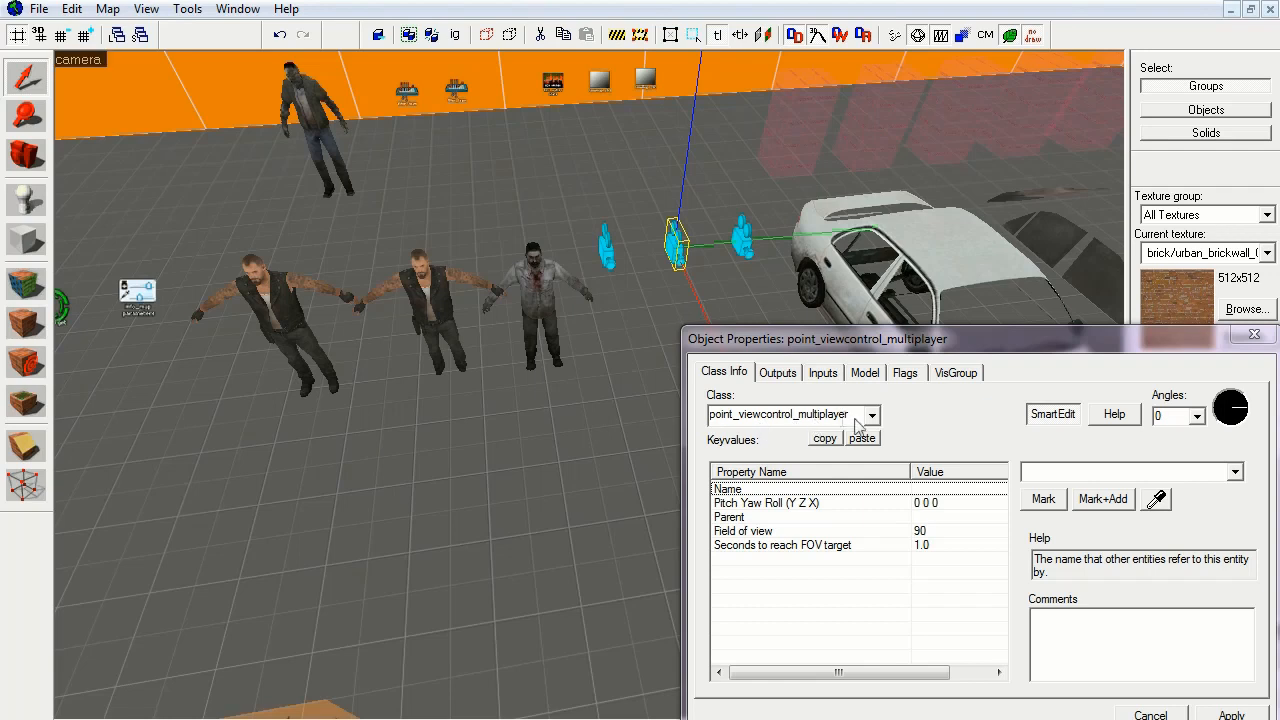
{"action": "left_click", "coordinate": [744, 242]}
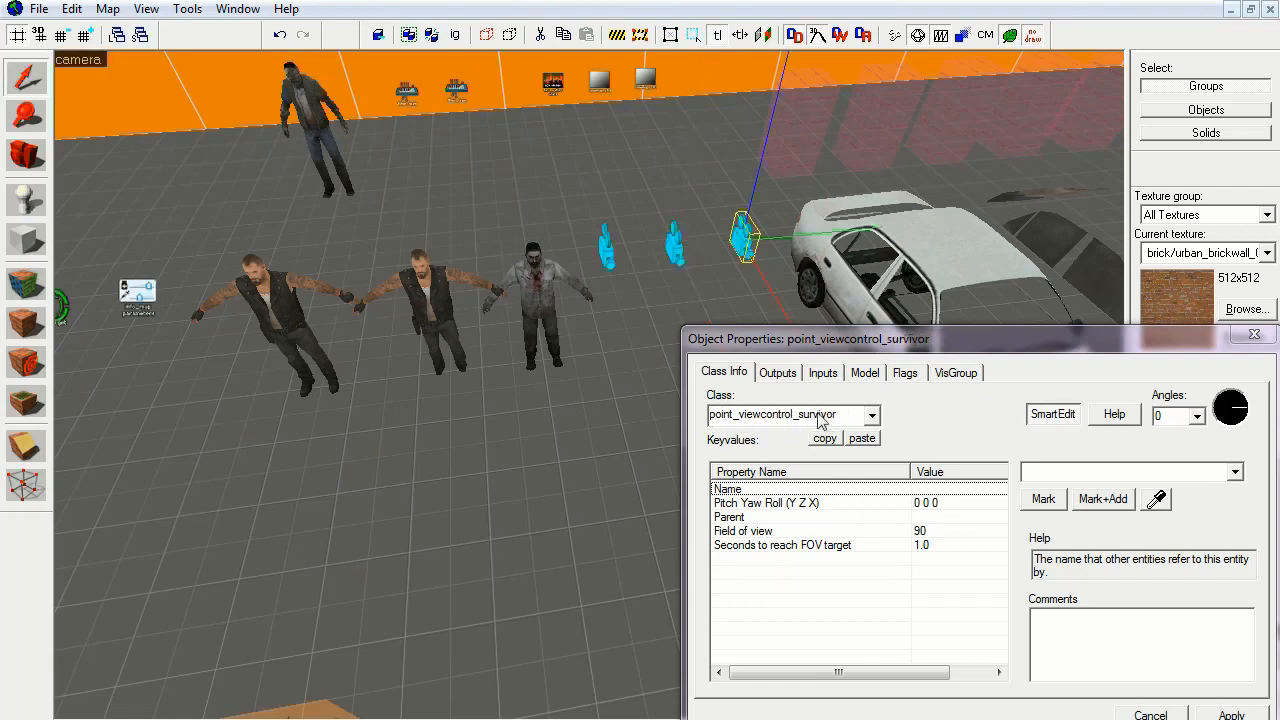
{"action": "left_click", "coordinate": [677, 258]}
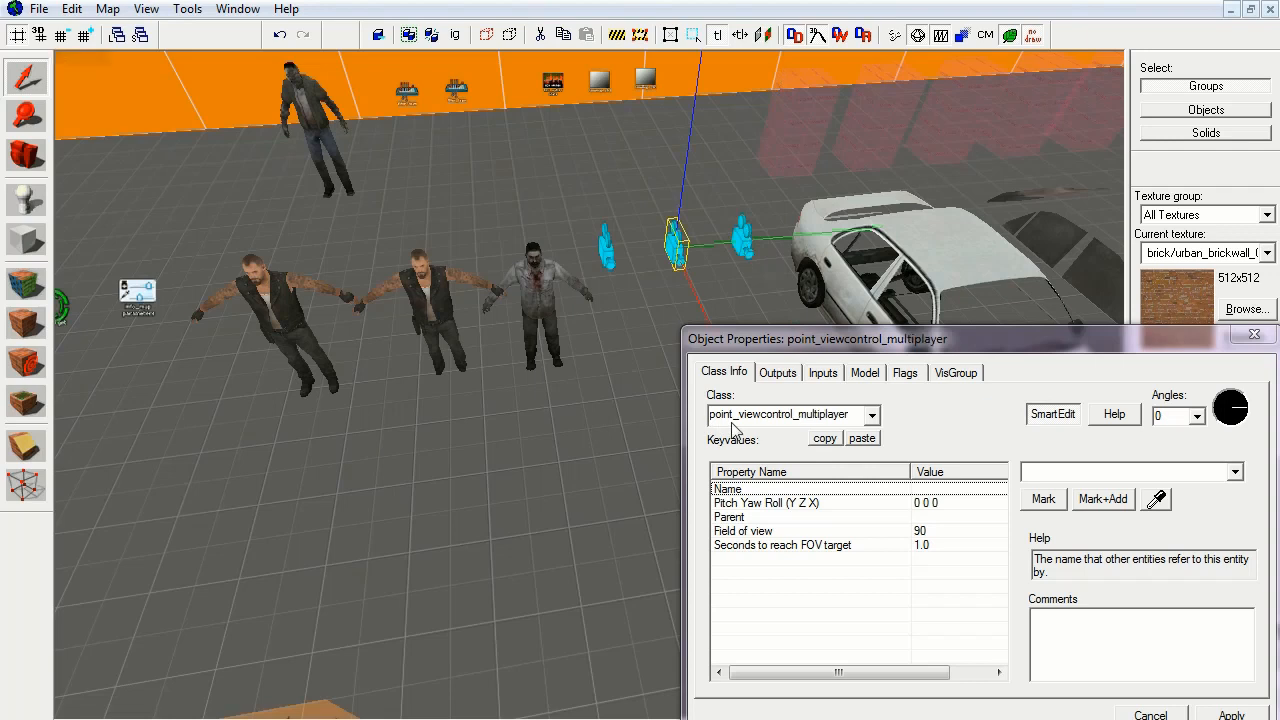
{"action": "left_click", "coordinate": [743, 241]}
Step: Inspect the full property list of the white car's prop_car_alarm entity
{"action": "key", "text": "z"}
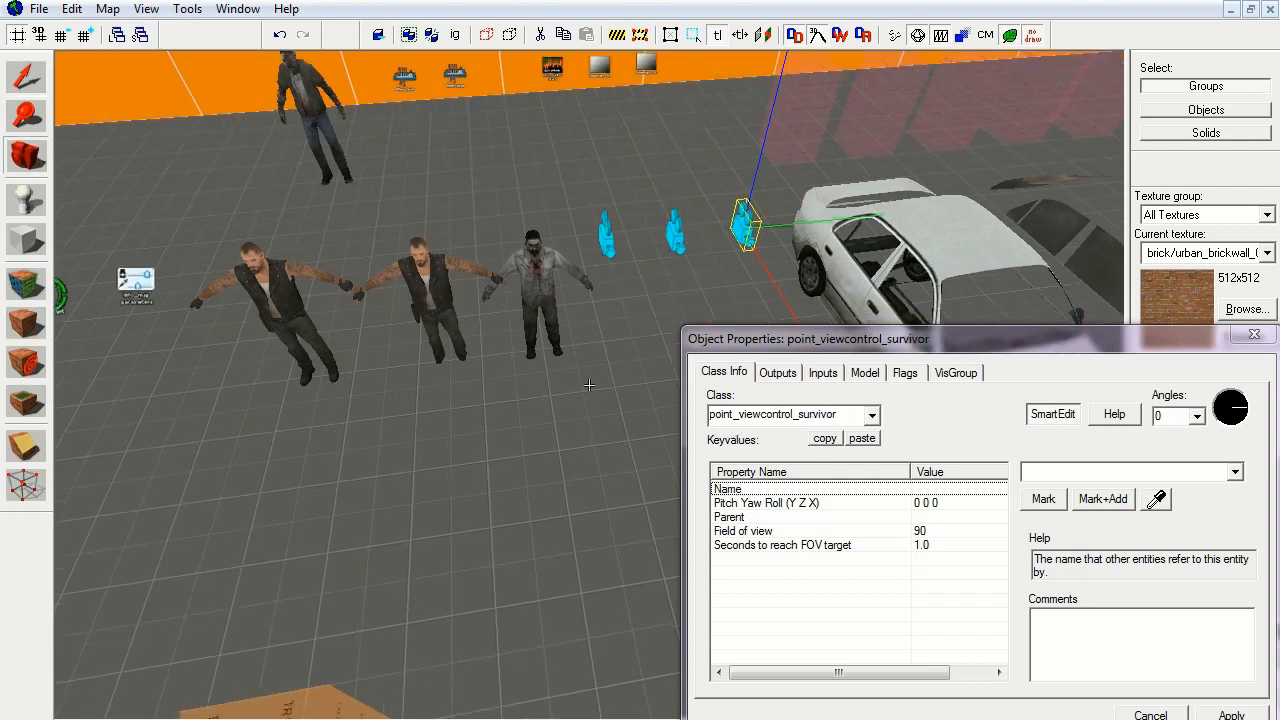
{"action": "key", "text": "d"}
{"action": "key", "text": "d"}
{"action": "key", "text": "z"}
{"action": "left_click", "coordinate": [320, 300]}
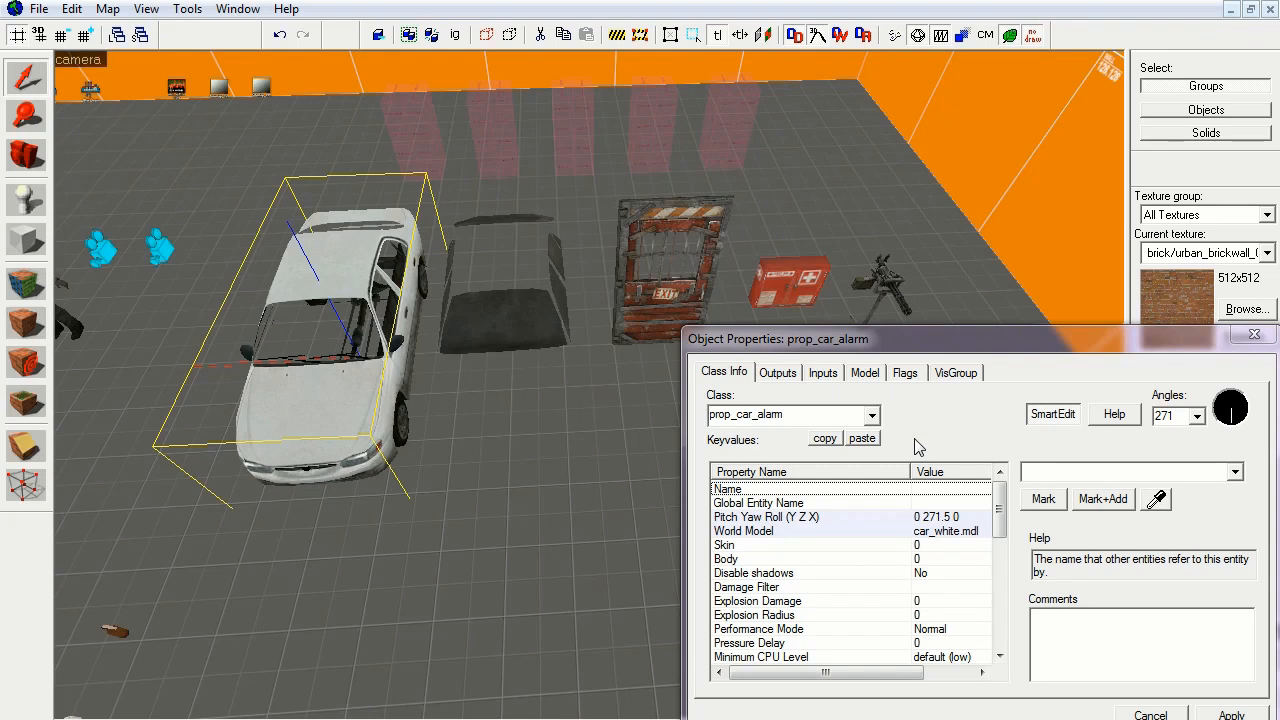
{"action": "left_click_drag", "start_coordinate": [1006, 500], "coordinate": [1010, 616]}
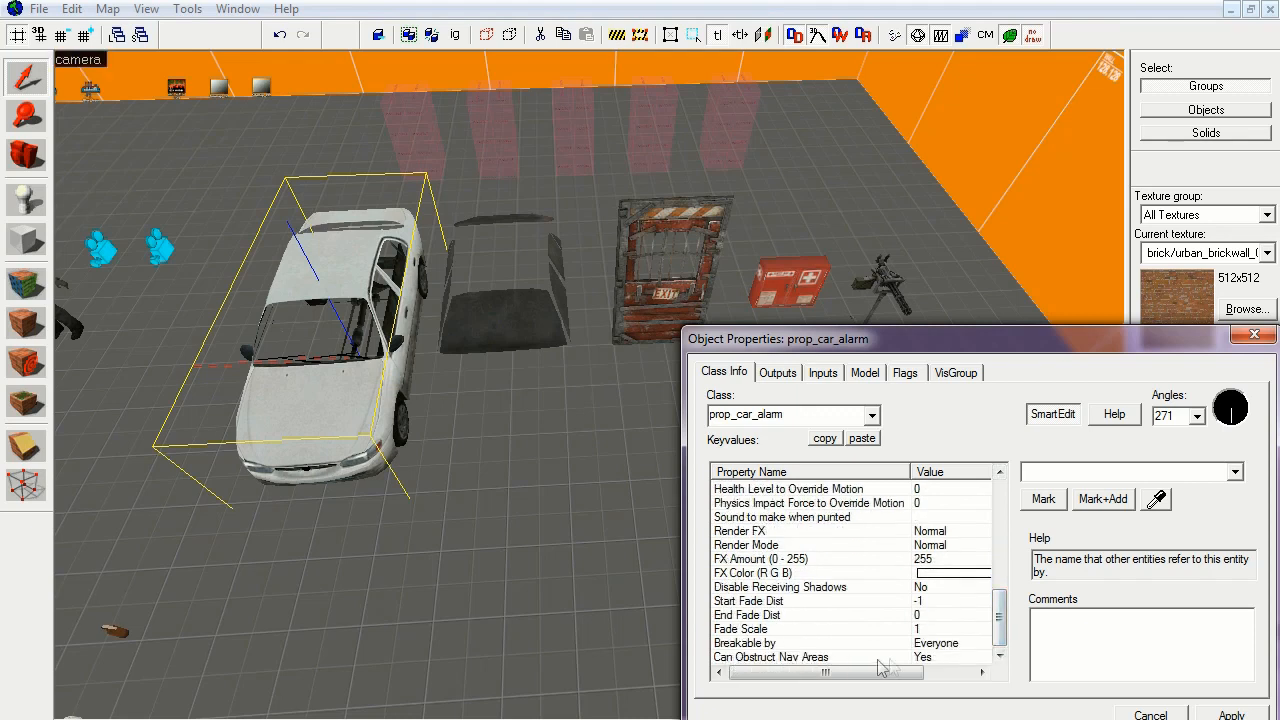
Step: Review the full property lists of the prop_car_glass entity and the prop_door_rotating_checkpoint exit door
{"action": "left_click", "coordinate": [499, 322]}
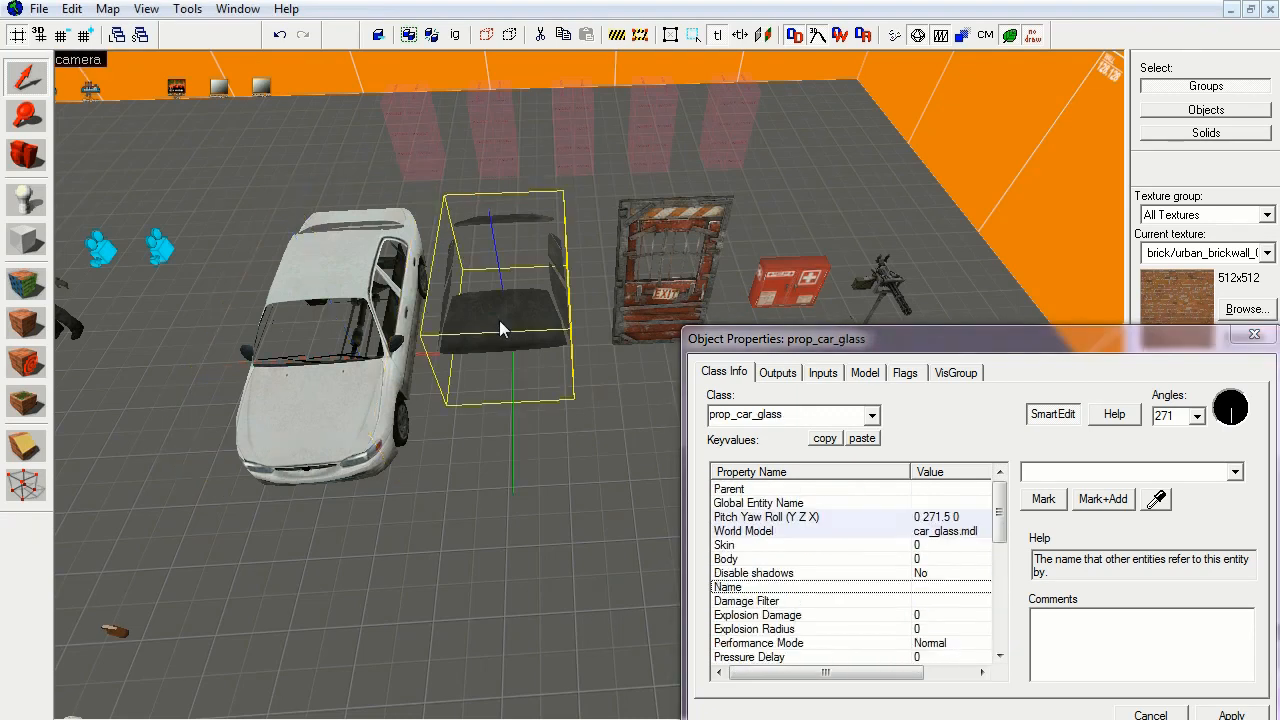
{"action": "left_click_drag", "start_coordinate": [996, 502], "coordinate": [1010, 565]}
{"action": "scroll", "coordinate": [1010, 565], "scroll_direction": "down", "scroll_amount": 3}
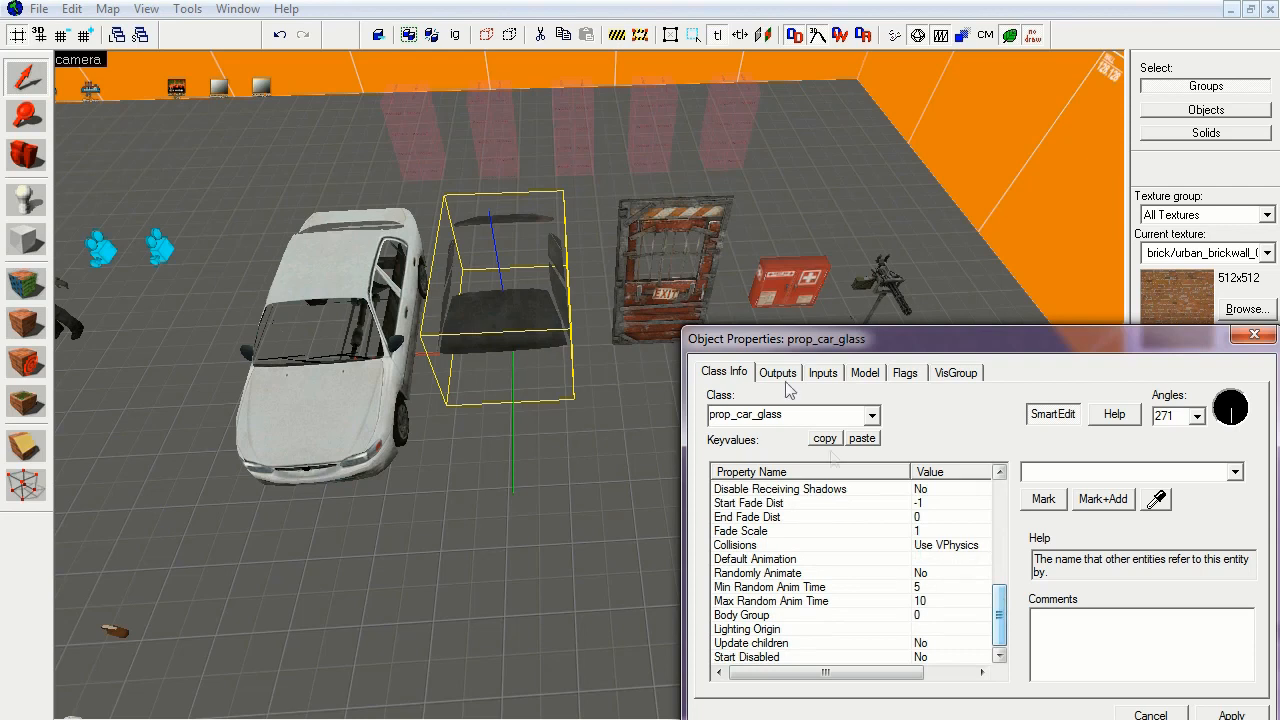
{"action": "left_click", "coordinate": [649, 292]}
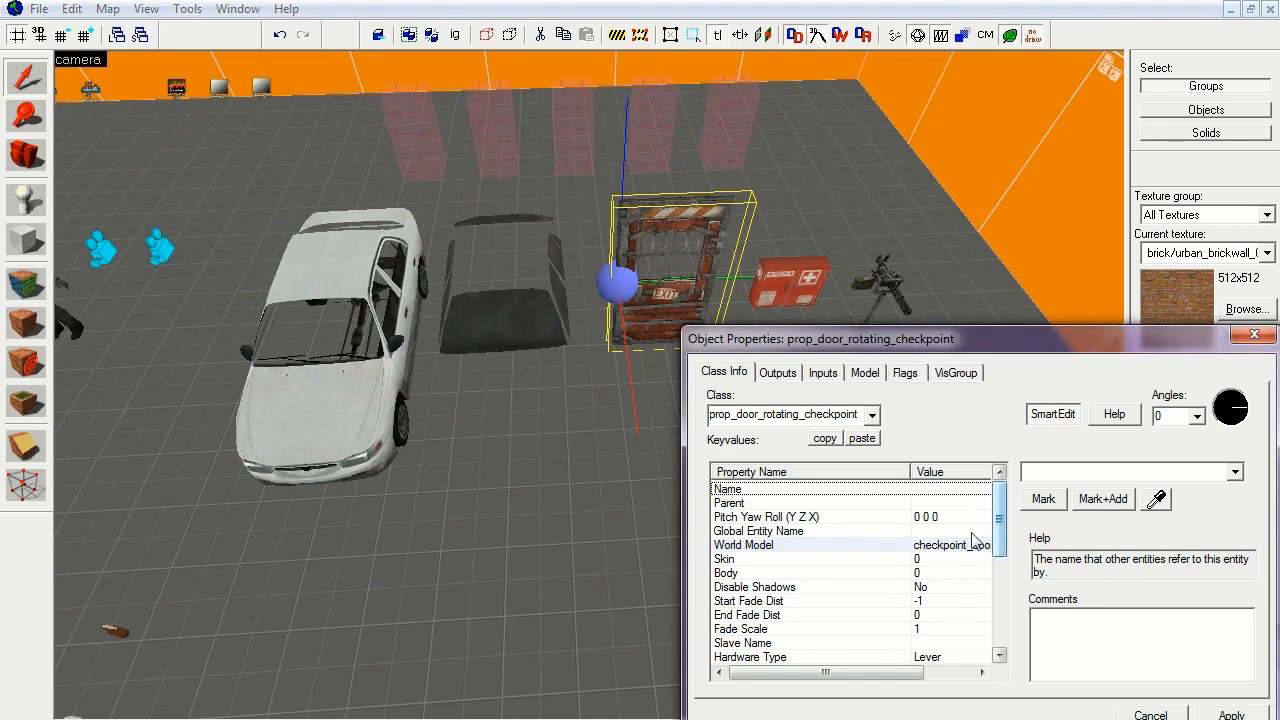
{"action": "scroll", "coordinate": [1000, 535], "scroll_direction": "down", "scroll_amount": 1}
{"action": "left_click_drag", "start_coordinate": [1000, 545], "coordinate": [1004, 634]}
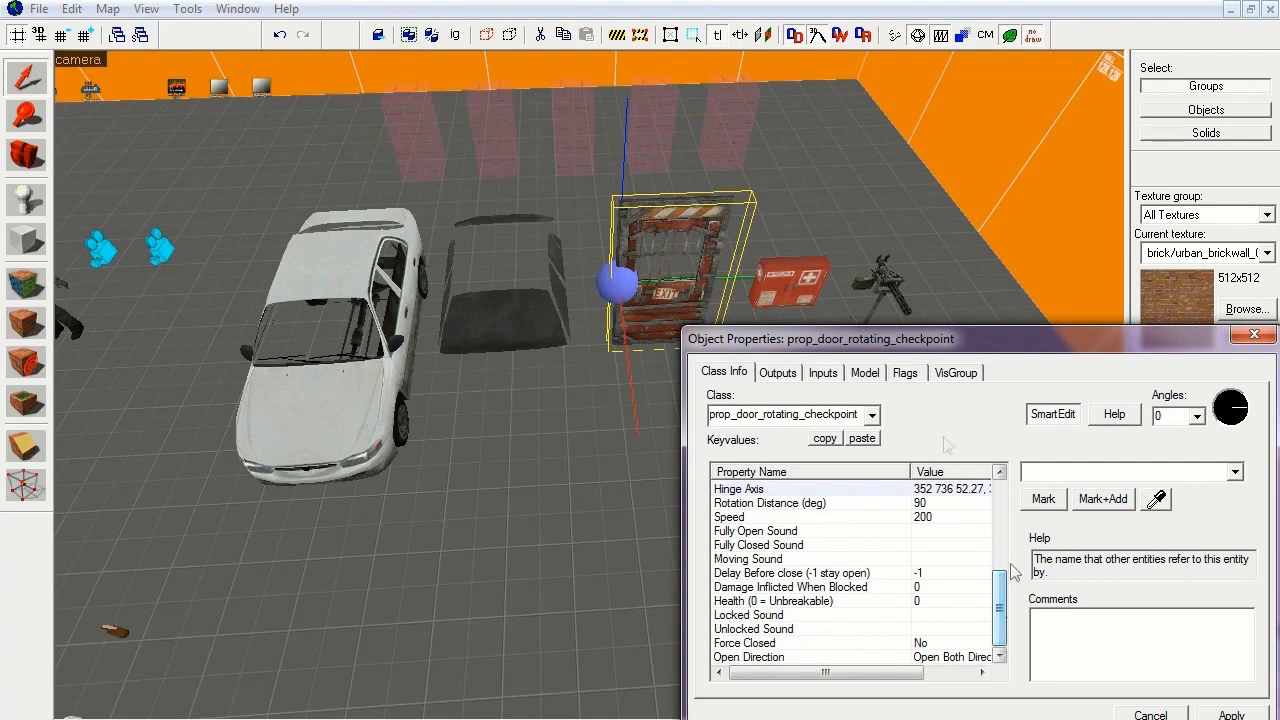
Step: Inspect the Number of pain pills property of the prop_health_cabinet entity and the yaw and pitch limits of the prop_minigun entity
{"action": "left_click", "coordinate": [803, 283]}
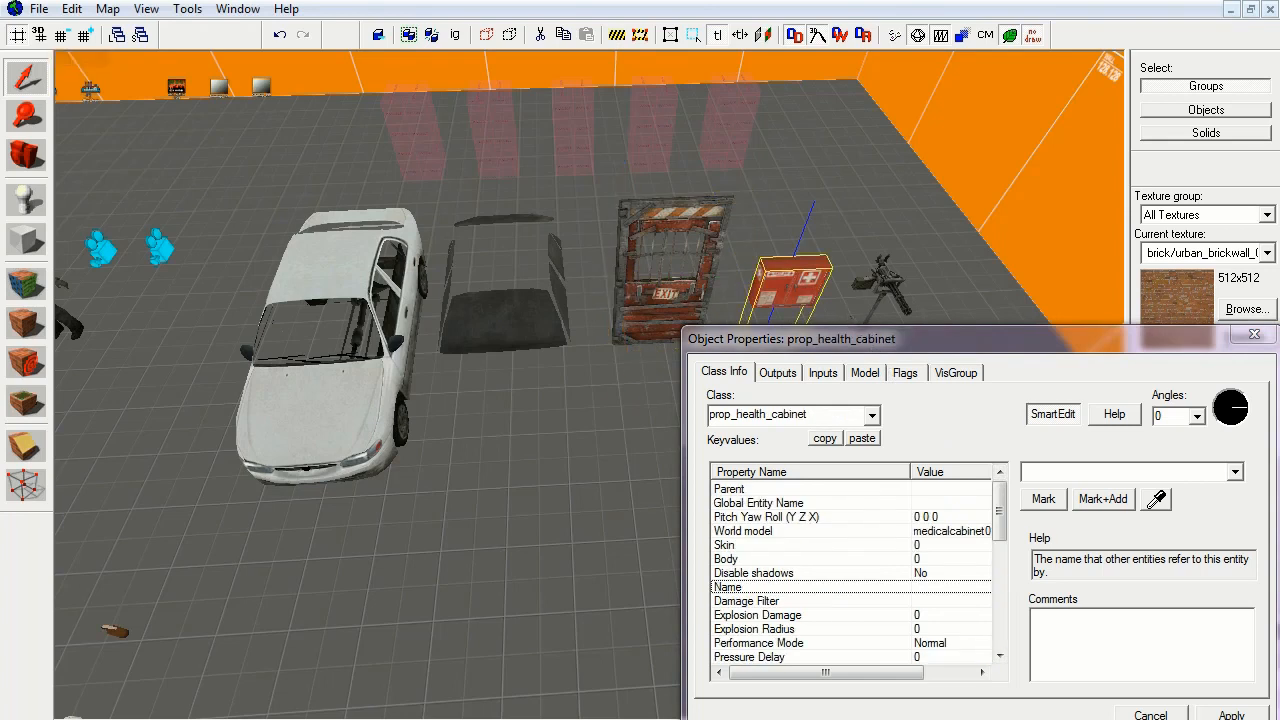
{"action": "key", "text": "z"}
{"action": "key", "text": "d"}
{"action": "key", "text": "w"}
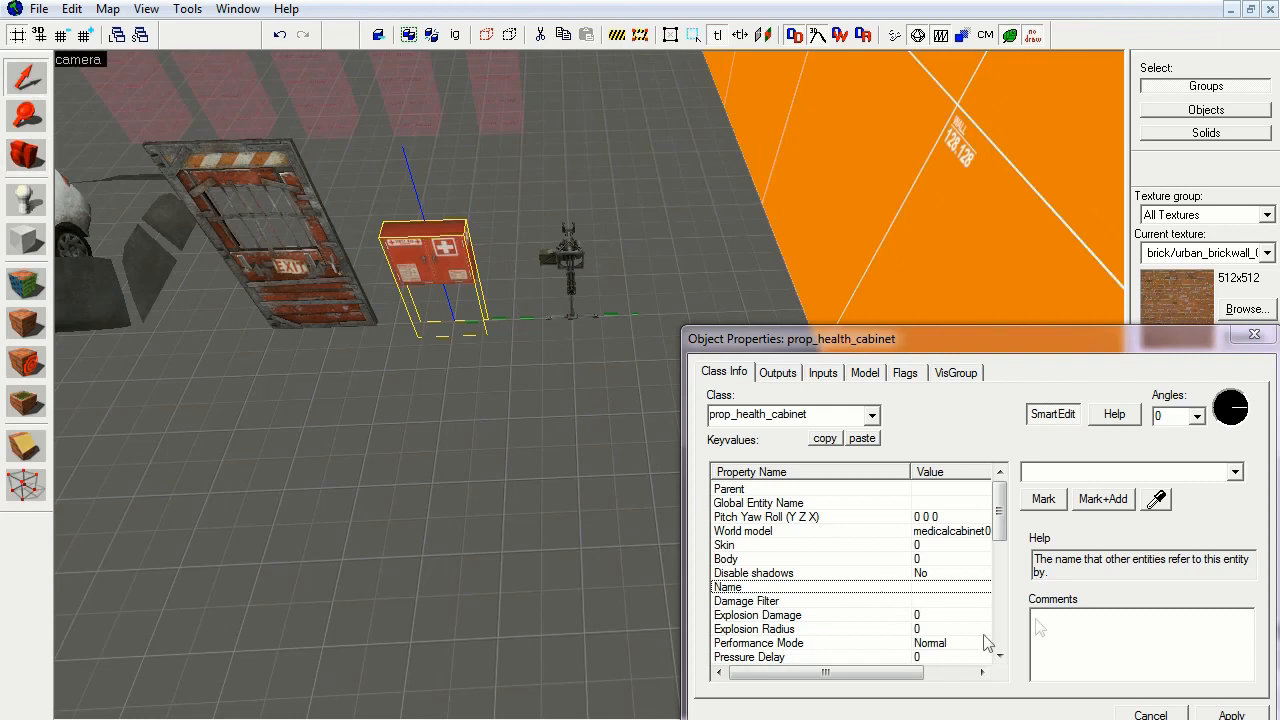
{"action": "left_click_drag", "start_coordinate": [999, 507], "coordinate": [1009, 628]}
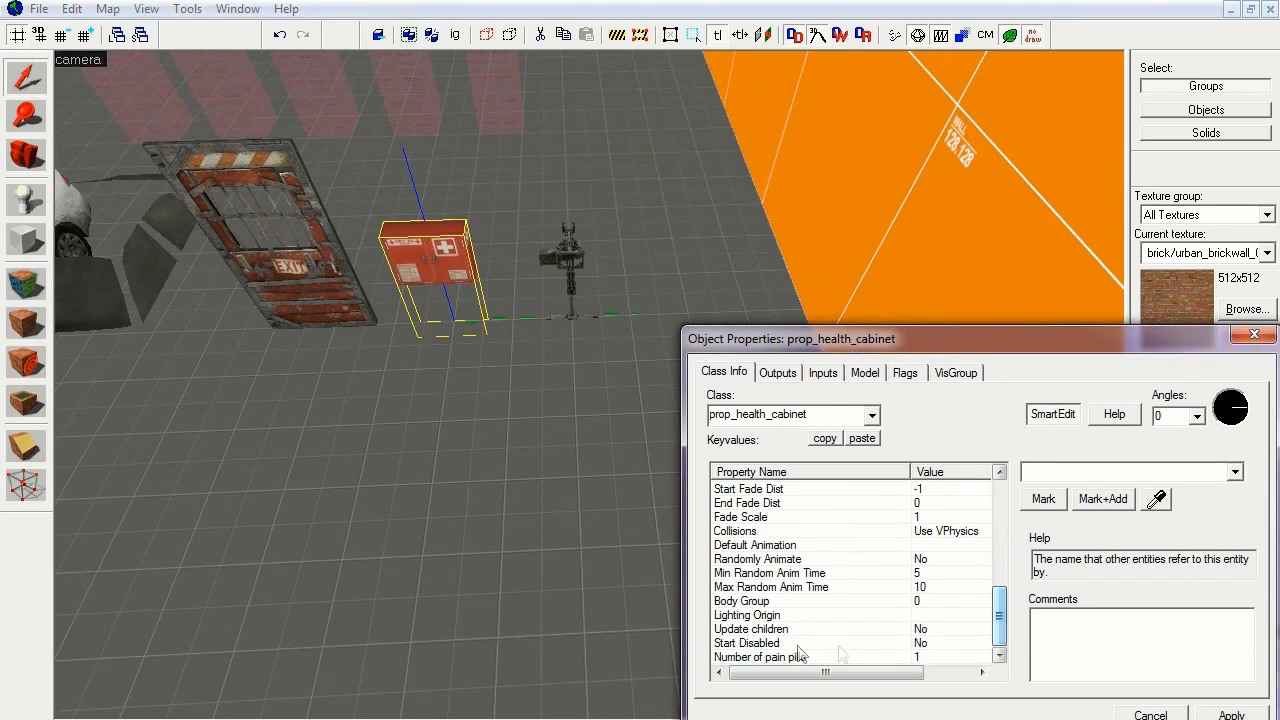
{"action": "left_click", "coordinate": [805, 658]}
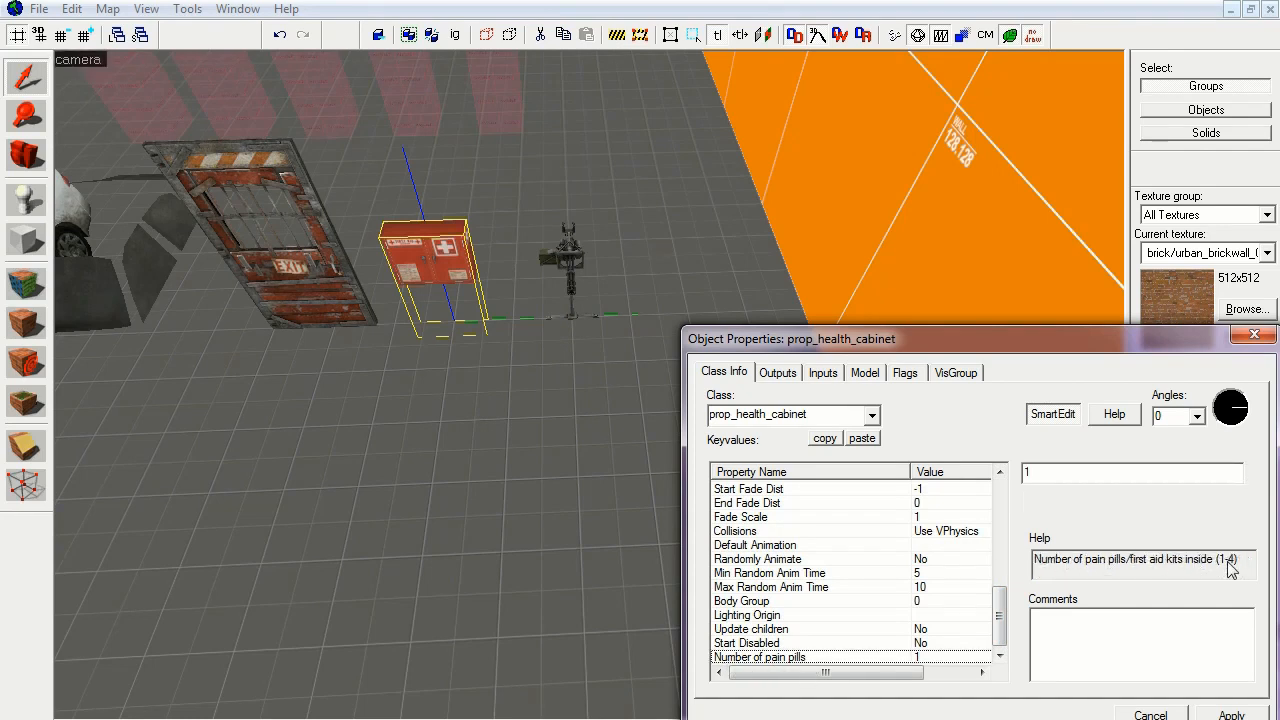
{"action": "left_click", "coordinate": [567, 257]}
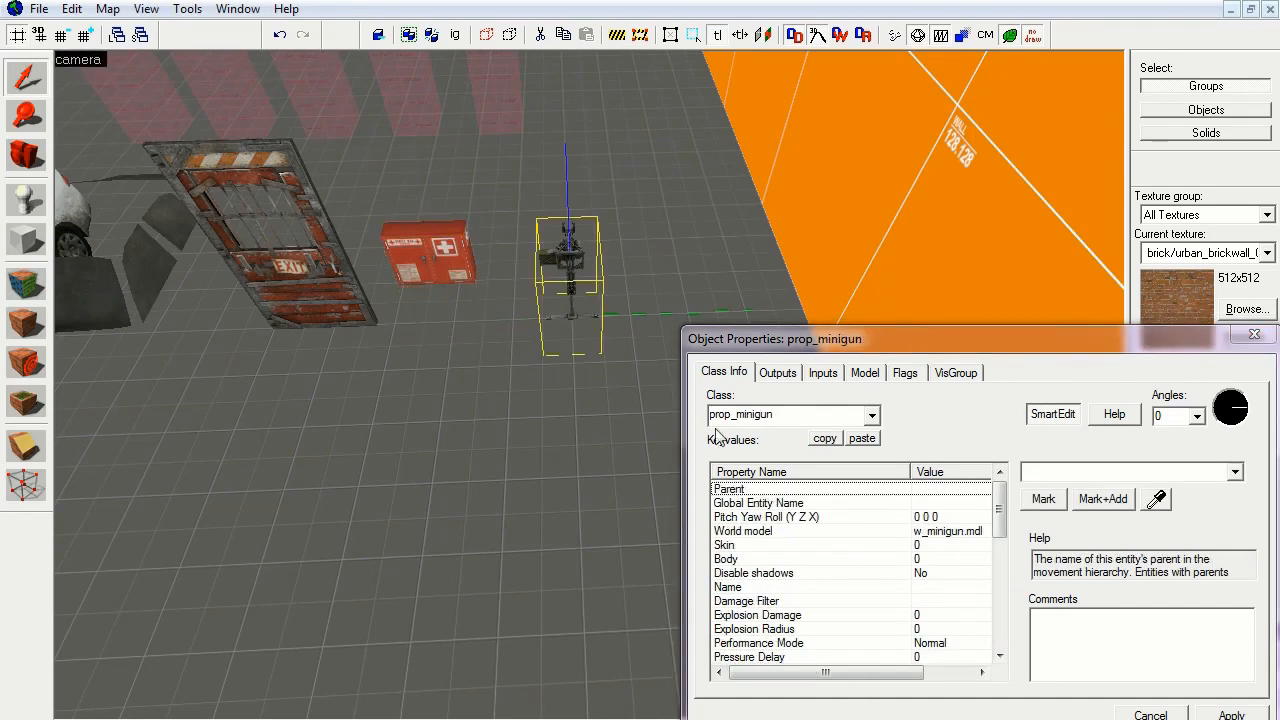
{"action": "left_click_drag", "start_coordinate": [1000, 522], "coordinate": [1002, 645]}
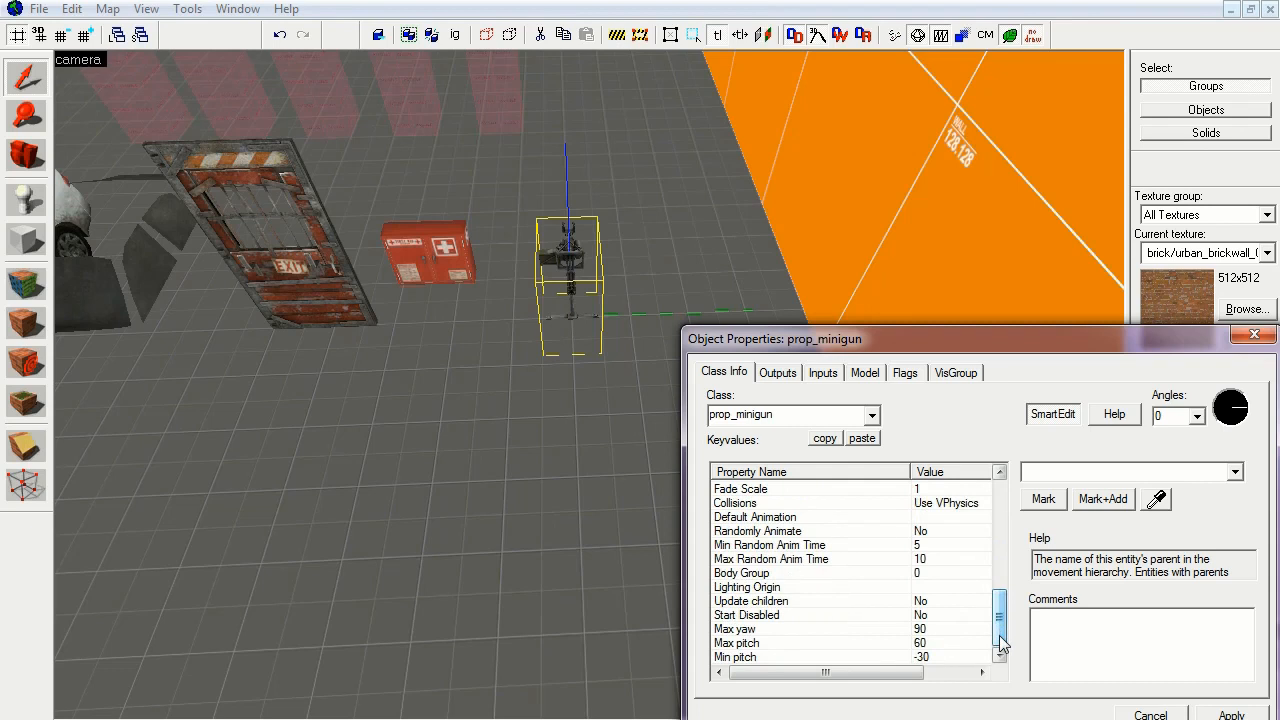
Step: Inspect the properties of the trigger_auto_crouch brush and the radio's trigger_finale entity
{"action": "left_click", "coordinate": [20, 153]}
{"action": "left_click_drag", "start_coordinate": [589, 384], "coordinate": [588, 386]}
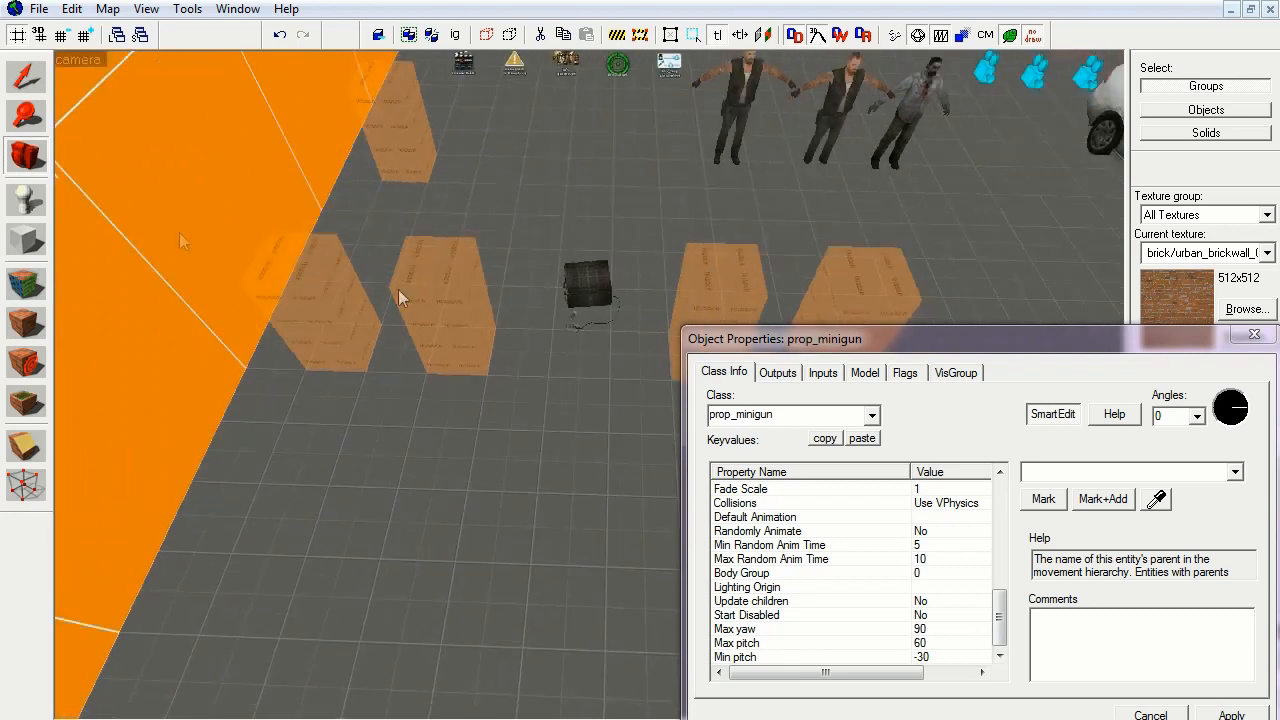
{"action": "key", "text": "shift+s"}
{"action": "left_click", "coordinate": [331, 285]}
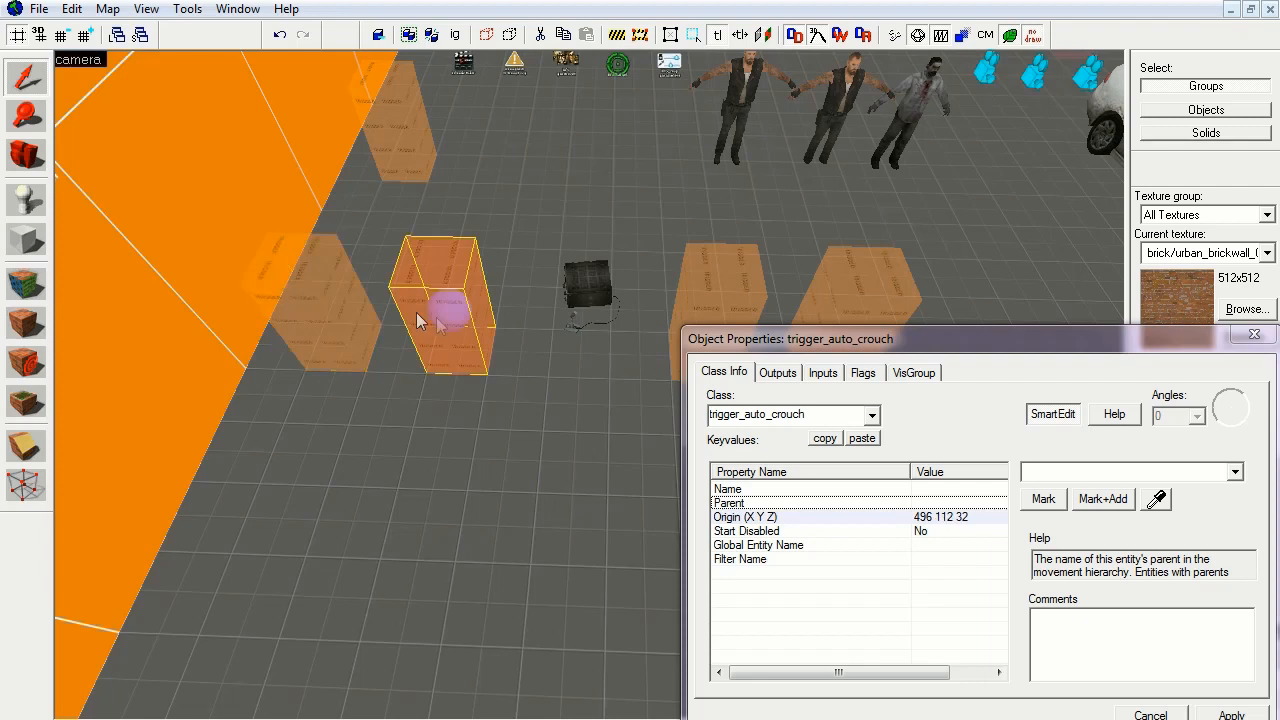
{"action": "left_click", "coordinate": [593, 292]}
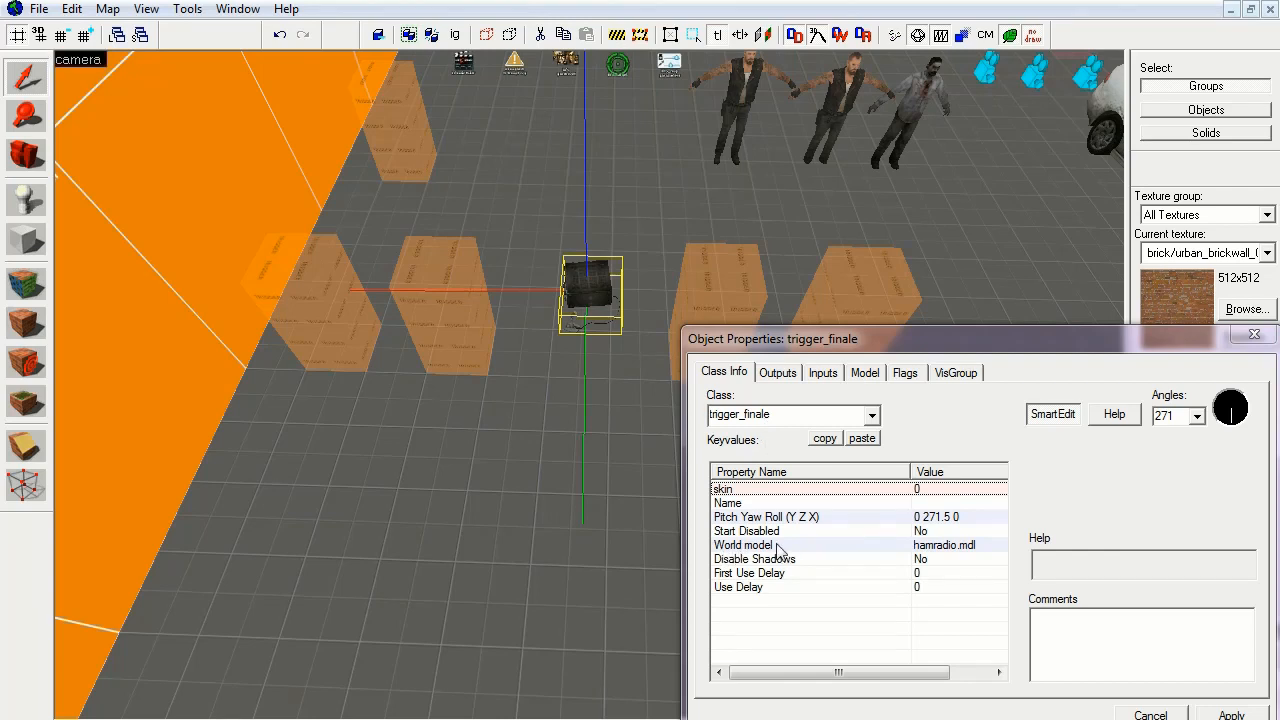
Step: Compare the properties of the trigger_multiple and trigger_once brushes, including the Entire Team Number setting of trigger_multiple
{"action": "left_click", "coordinate": [722, 289]}
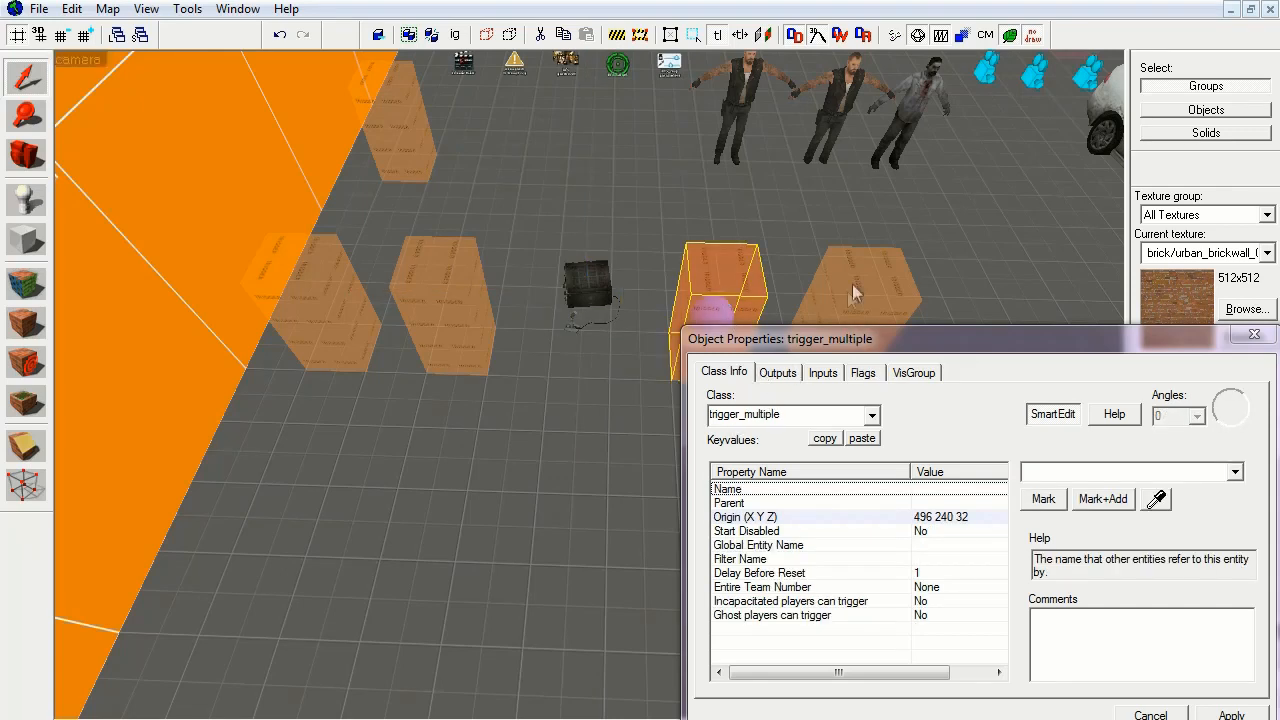
{"action": "left_click", "coordinate": [849, 300]}
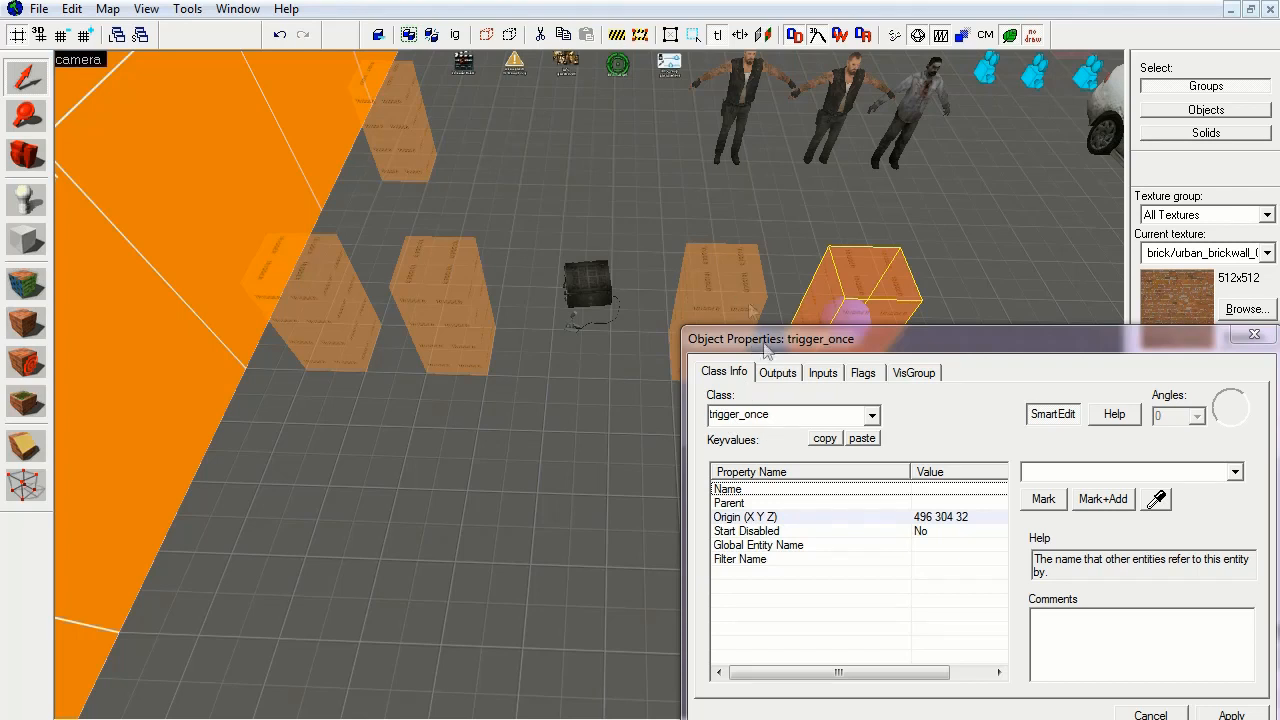
{"action": "left_click", "coordinate": [743, 294]}
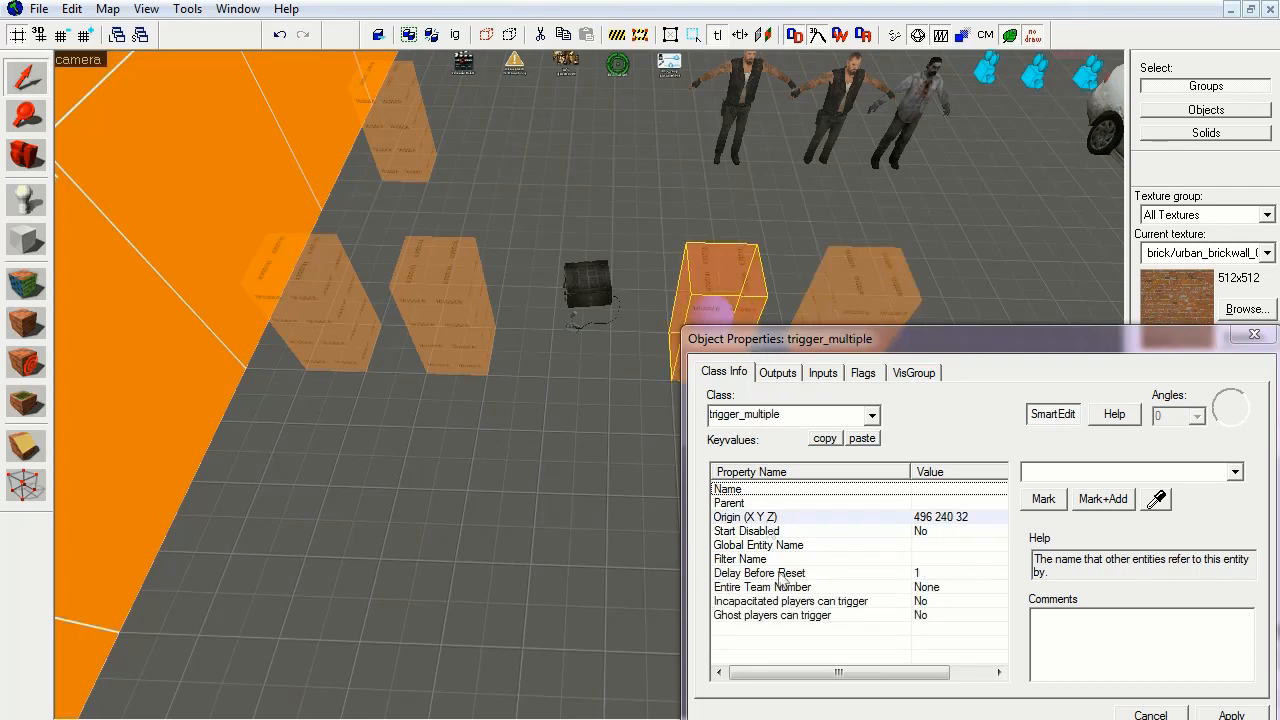
{"action": "left_click", "coordinate": [727, 588]}
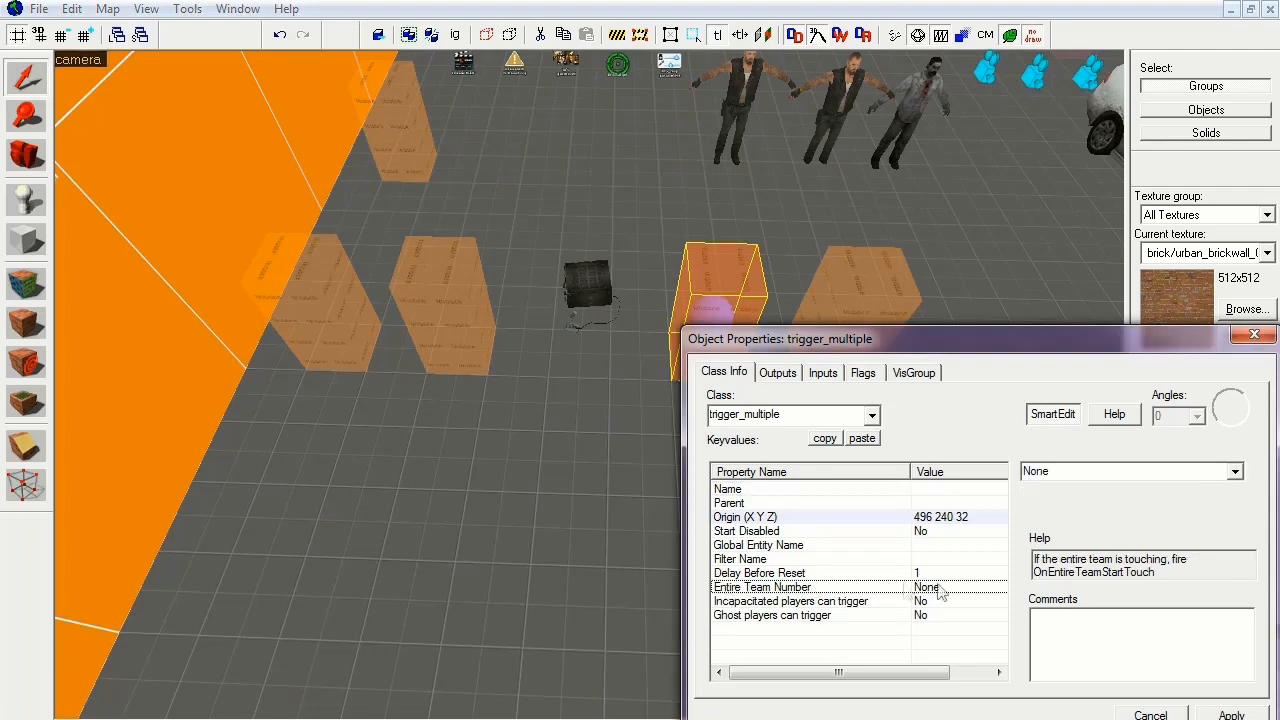
Step: View the available choices for the Entire Team Number property of the trigger_multiple brush without changing it
{"action": "left_click", "coordinate": [1236, 472]}
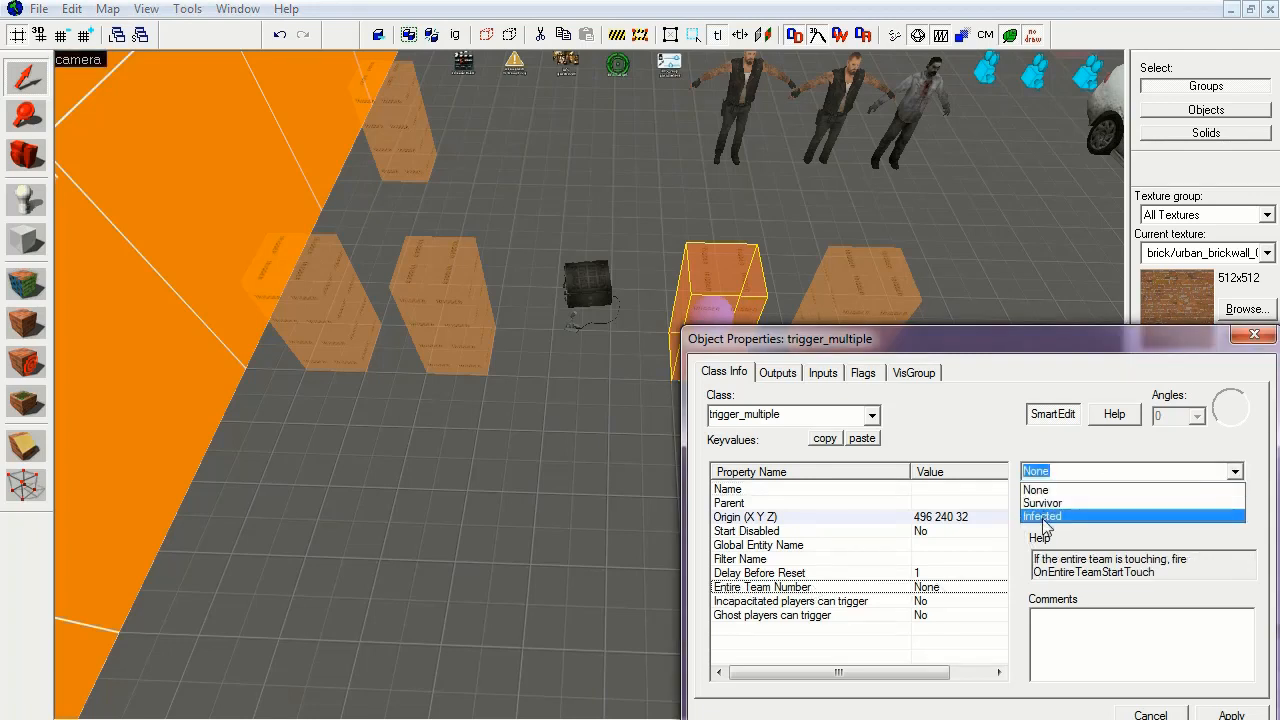
{"action": "key", "text": "Escape"}
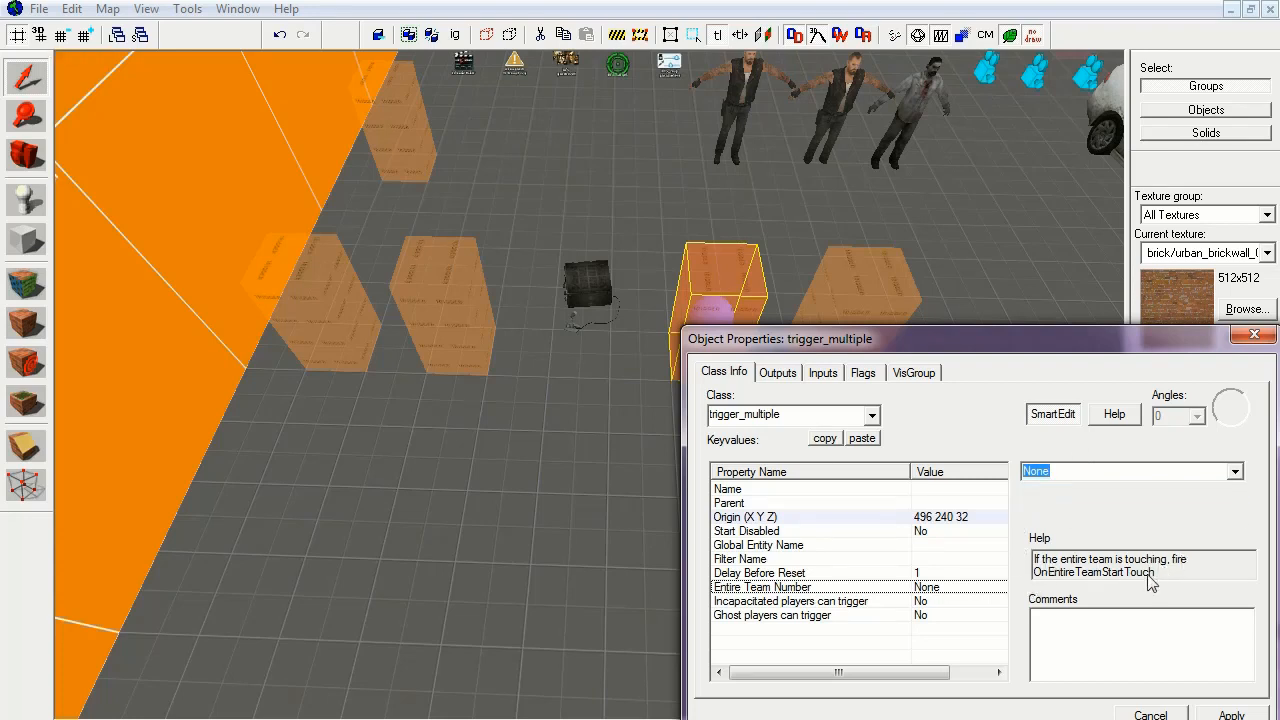
Step: Inspect the properties of the ammo pile and pipe bomb spawns in the weapons area, including the pipe bomb's flags
{"action": "left_click", "coordinate": [40, 158]}
{"action": "left_click_drag", "start_coordinate": [400, 300], "coordinate": [589, 384]}
{"action": "key", "text": "w"}
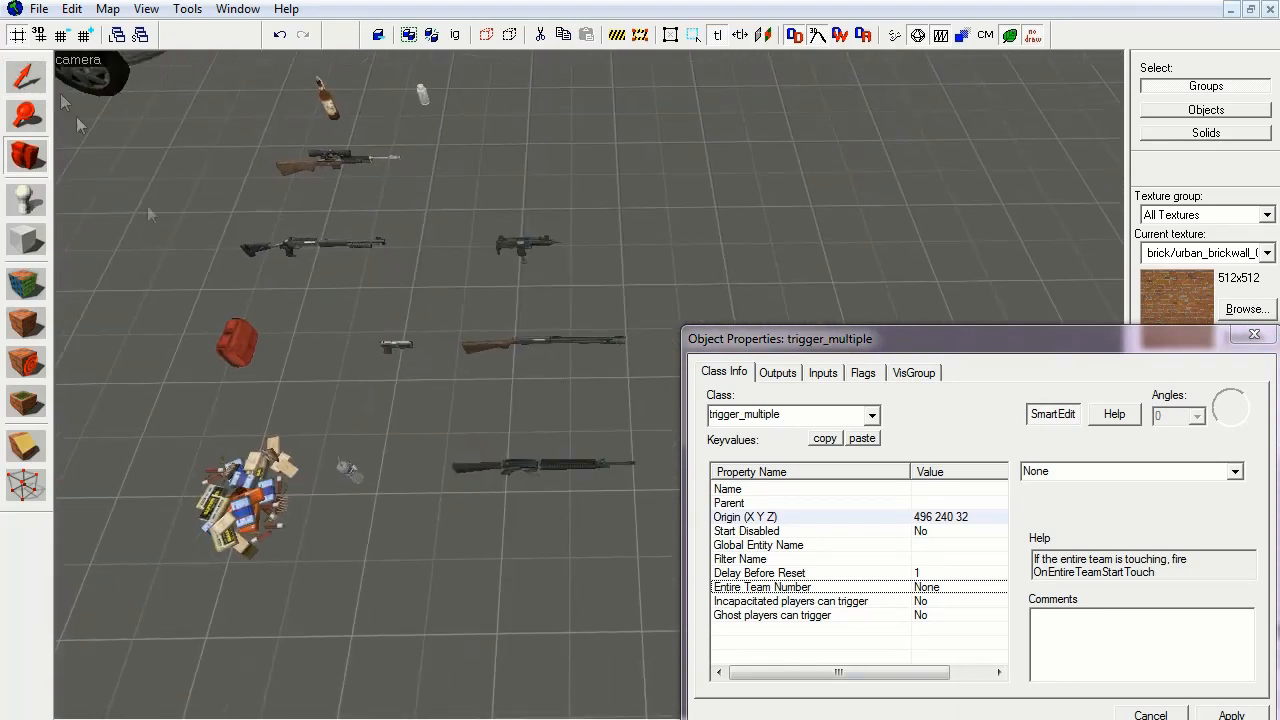
{"action": "left_click", "coordinate": [28, 78]}
{"action": "left_click", "coordinate": [245, 515]}
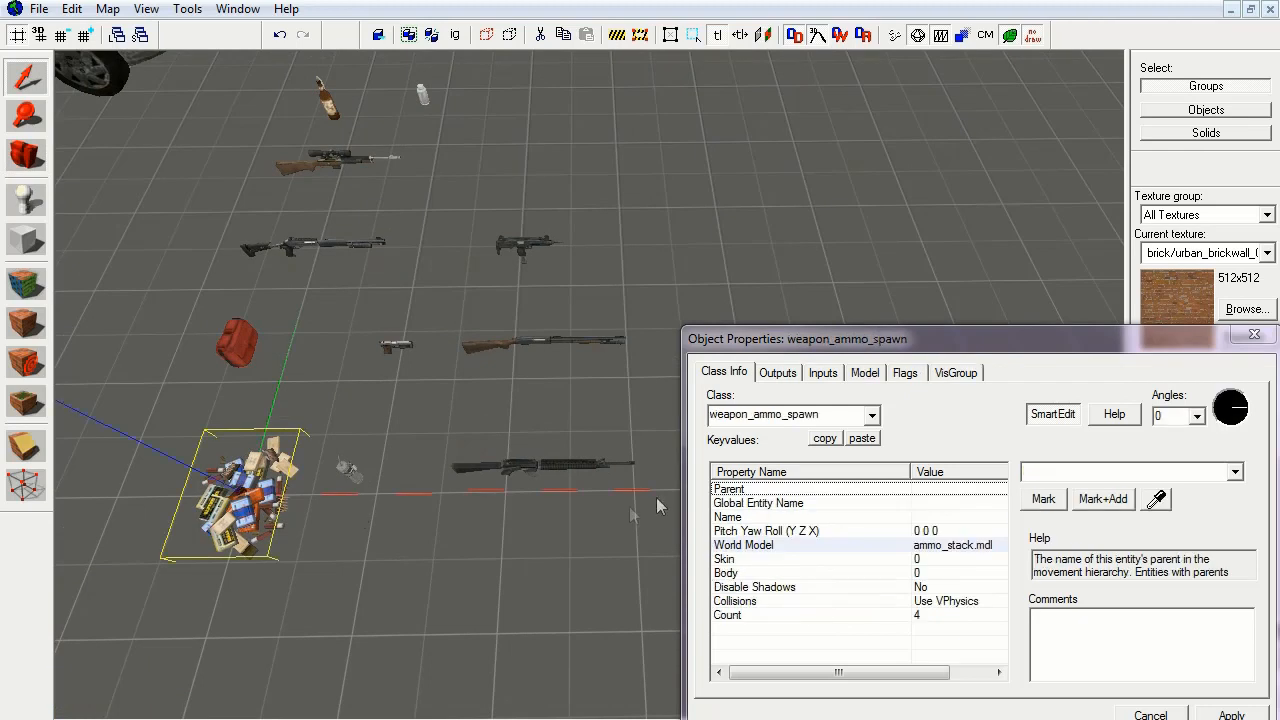
{"action": "left_click", "coordinate": [348, 472]}
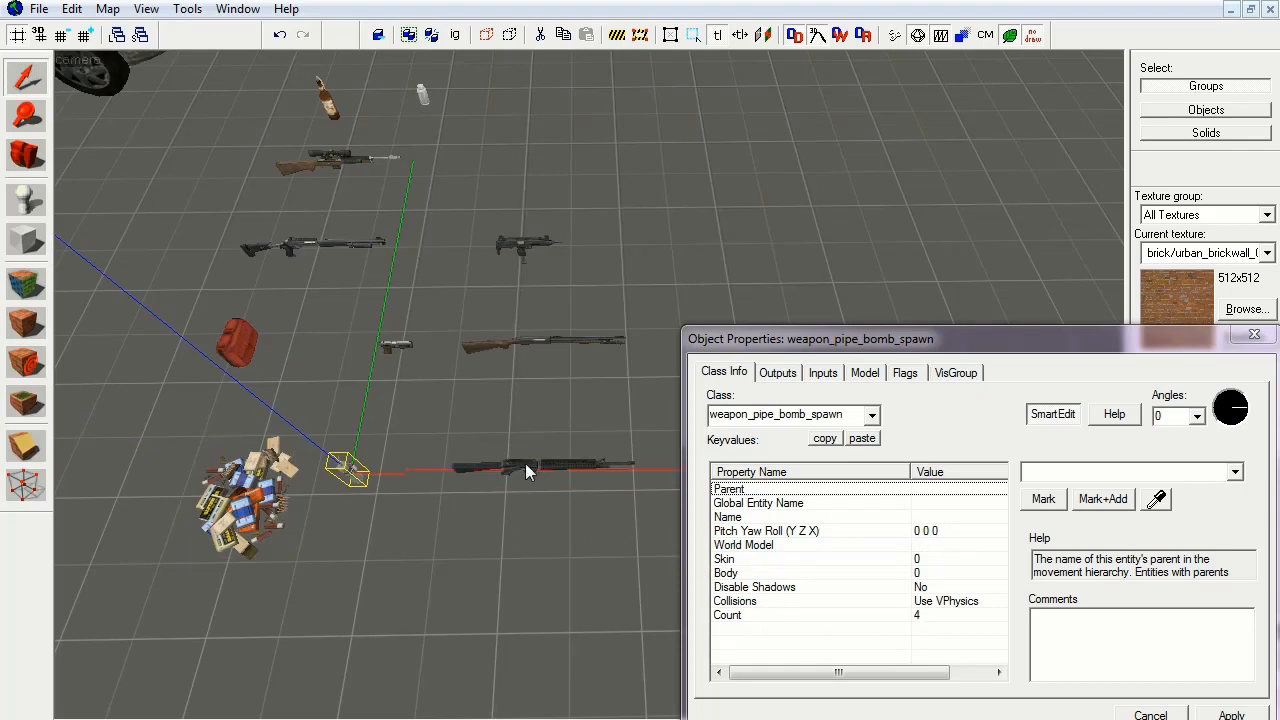
{"action": "left_click", "coordinate": [905, 373]}
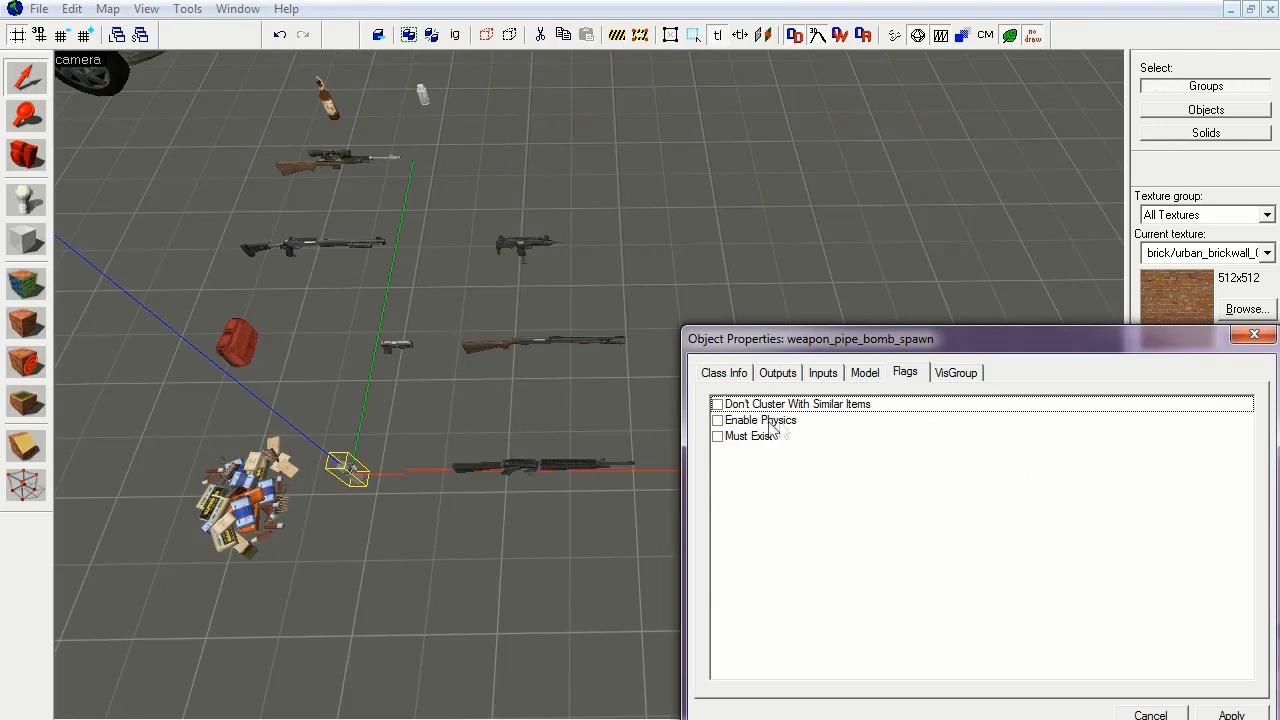
Step: Review the flags, outputs and class info of the pump shotgun spawn
{"action": "left_click", "coordinate": [513, 343]}
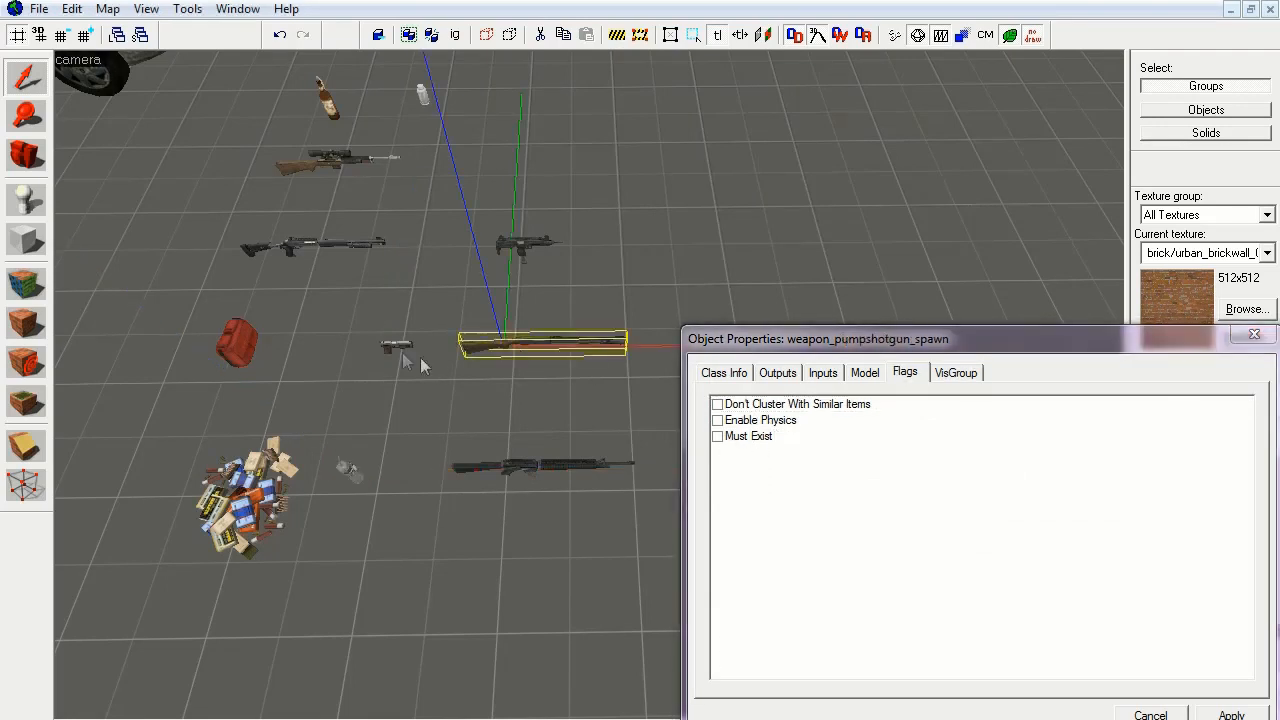
{"action": "left_click", "coordinate": [778, 373]}
{"action": "left_click", "coordinate": [724, 372]}
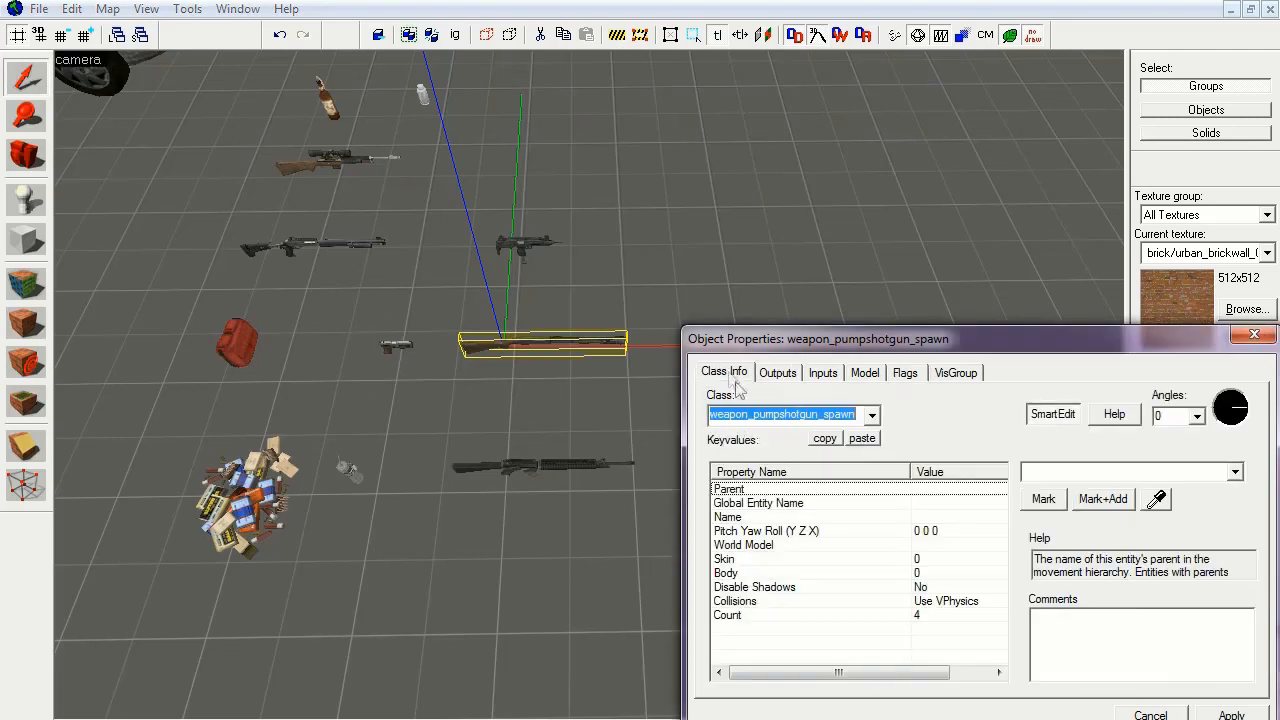
Step: Check the class info of the pistol, first aid kit, auto shotgun, SMG and hunting rifle spawns one after another
{"action": "left_click", "coordinate": [405, 350]}
{"action": "left_click", "coordinate": [243, 345]}
{"action": "left_click", "coordinate": [300, 246]}
{"action": "left_click", "coordinate": [516, 245]}
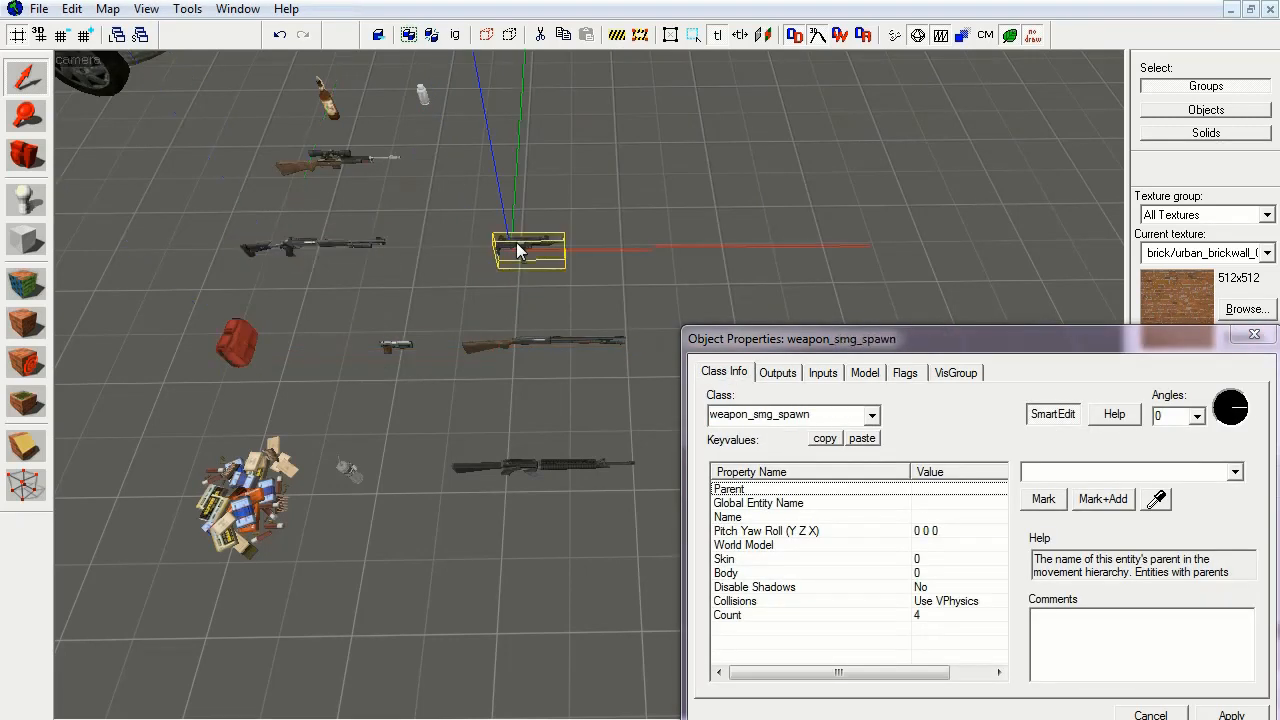
{"action": "left_click", "coordinate": [337, 158]}
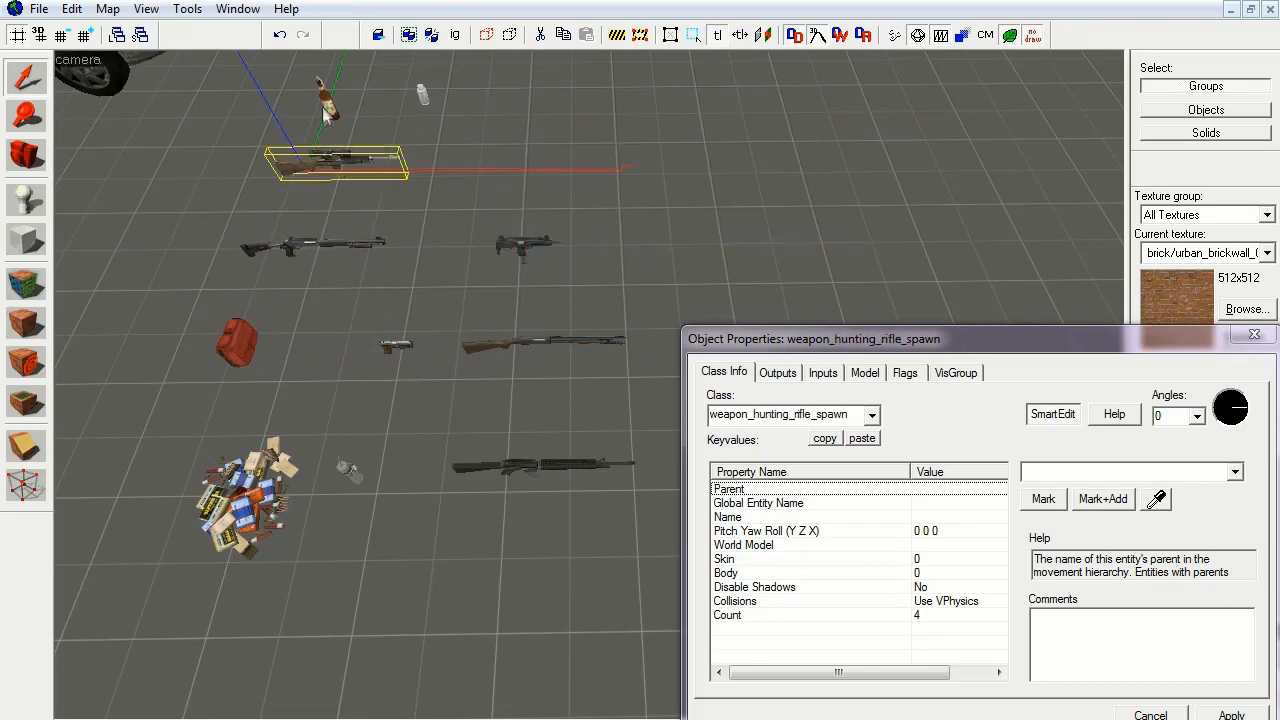